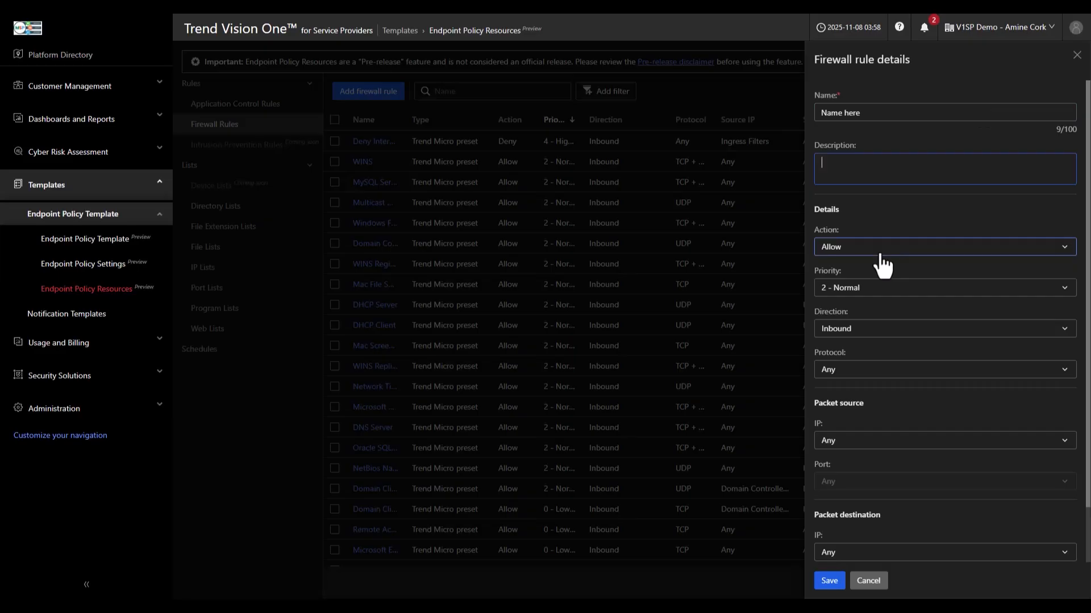
Configure the firewall rule with action Deny, priority 2 - Normal and protocol TCP
click(879, 253)
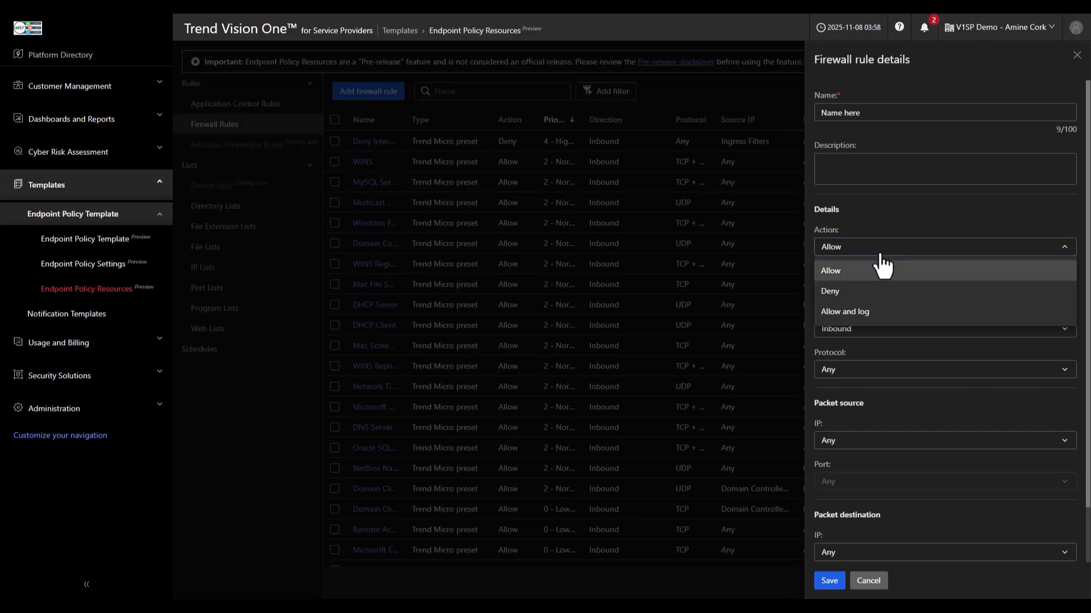
click(835, 292)
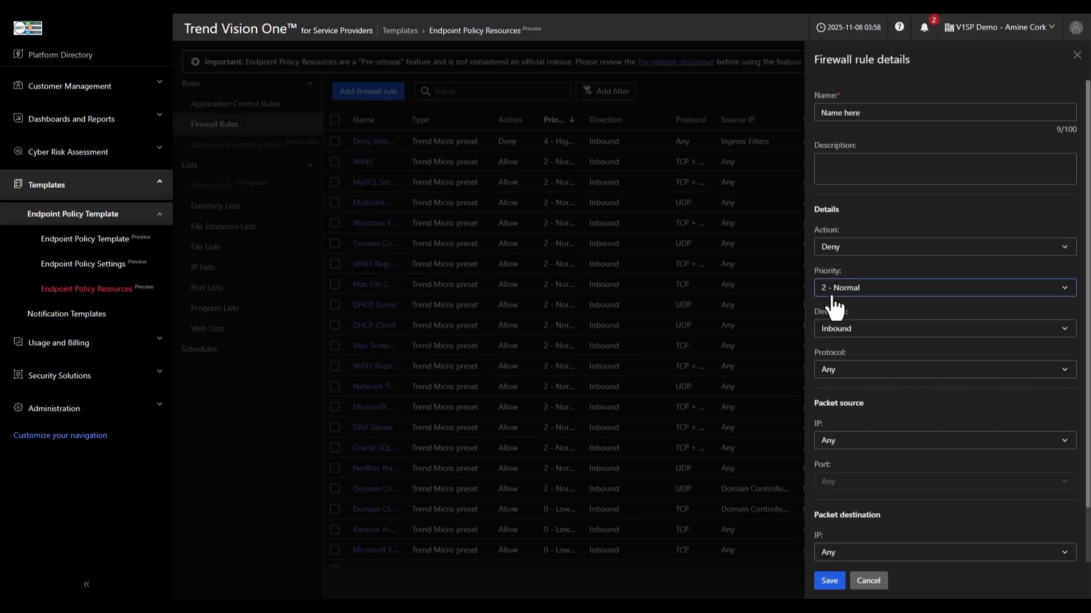
click(847, 293)
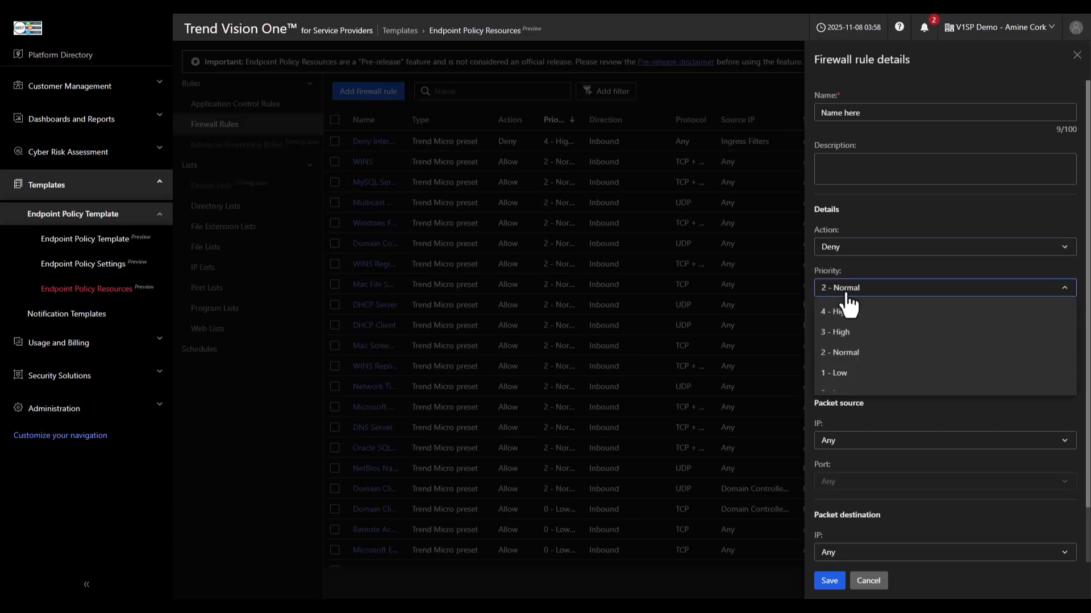
click(858, 350)
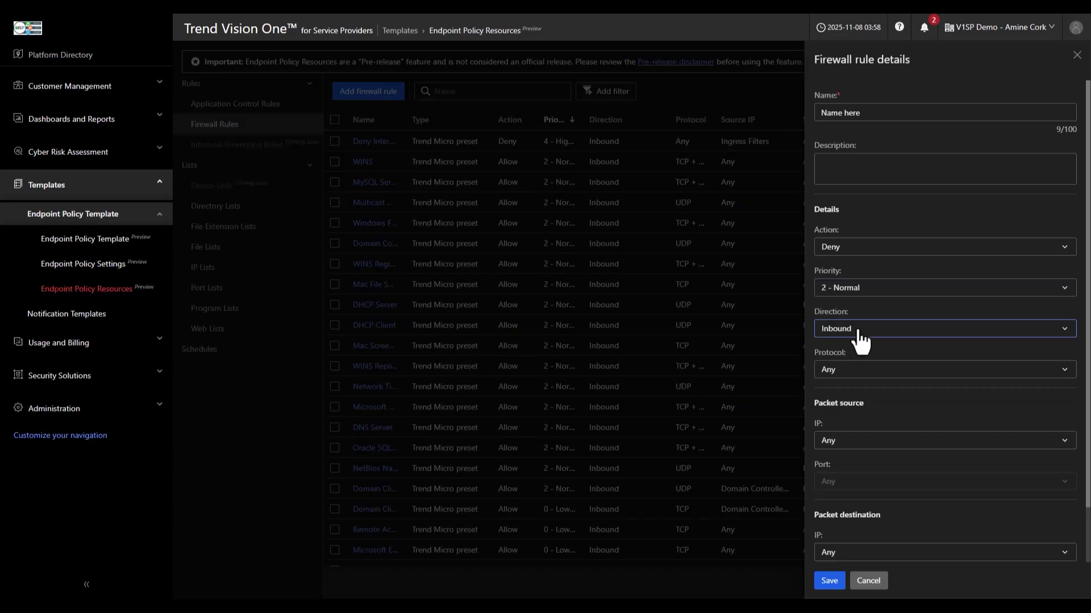
click(858, 369)
click(853, 452)
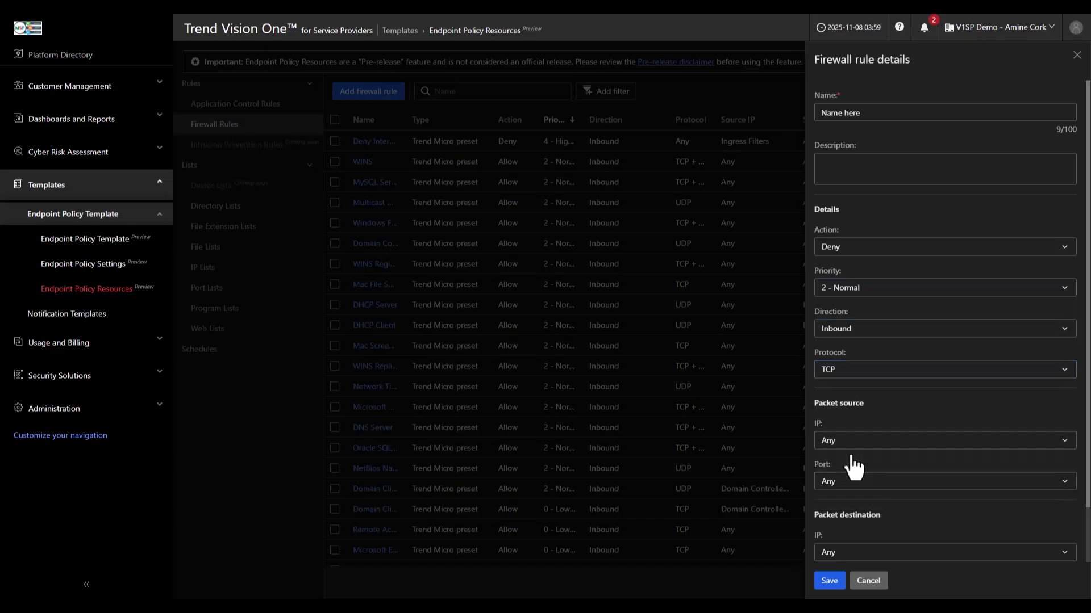
Try the Use IP list option for the packet source IP and return the setting to Any
click(858, 444)
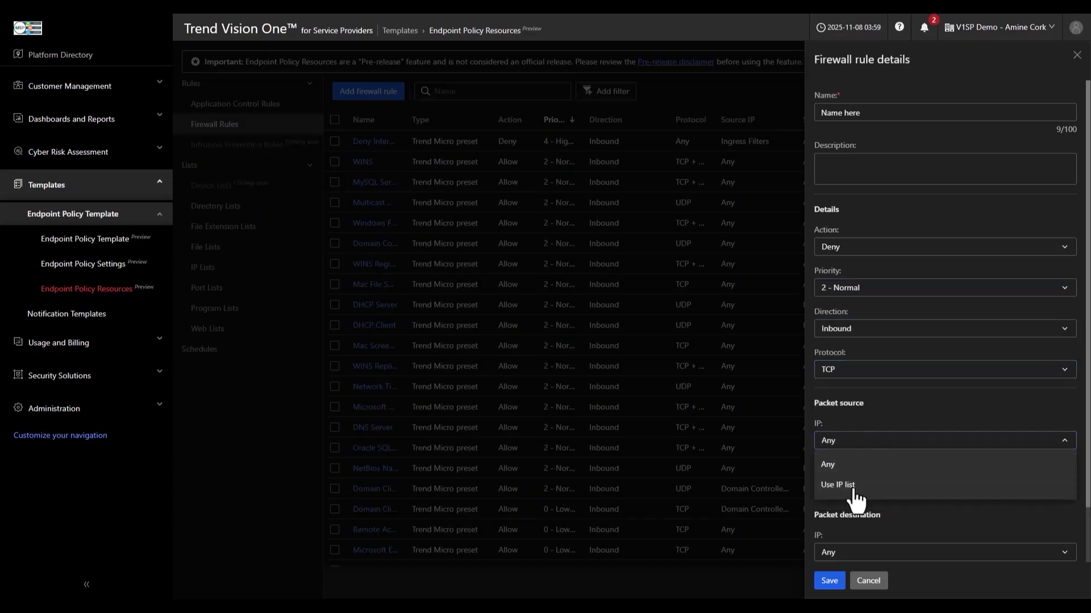
click(854, 488)
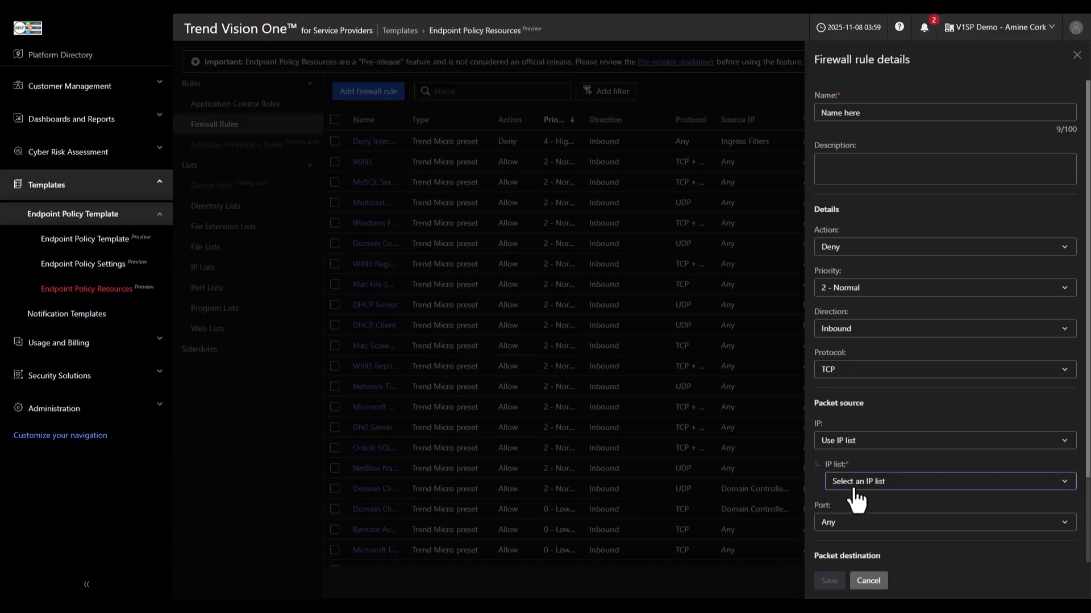
click(857, 481)
click(877, 455)
click(881, 443)
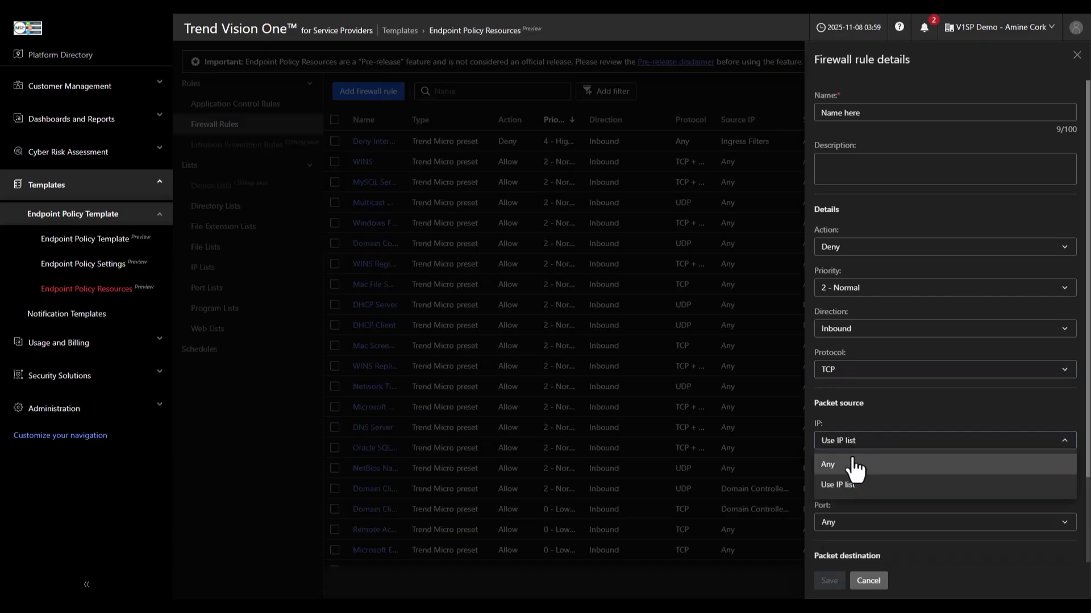
click(852, 462)
Explore the firewall rule's packet source port options and the packet destination IP choices
scroll(861, 490, down, 1)
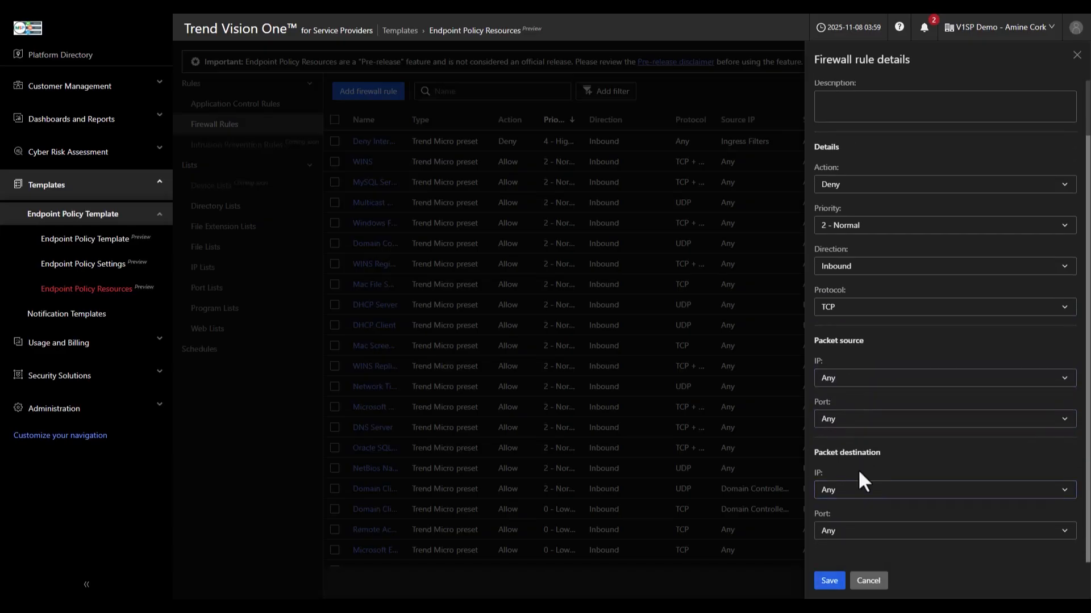
click(861, 422)
click(861, 463)
click(874, 427)
click(863, 445)
click(887, 496)
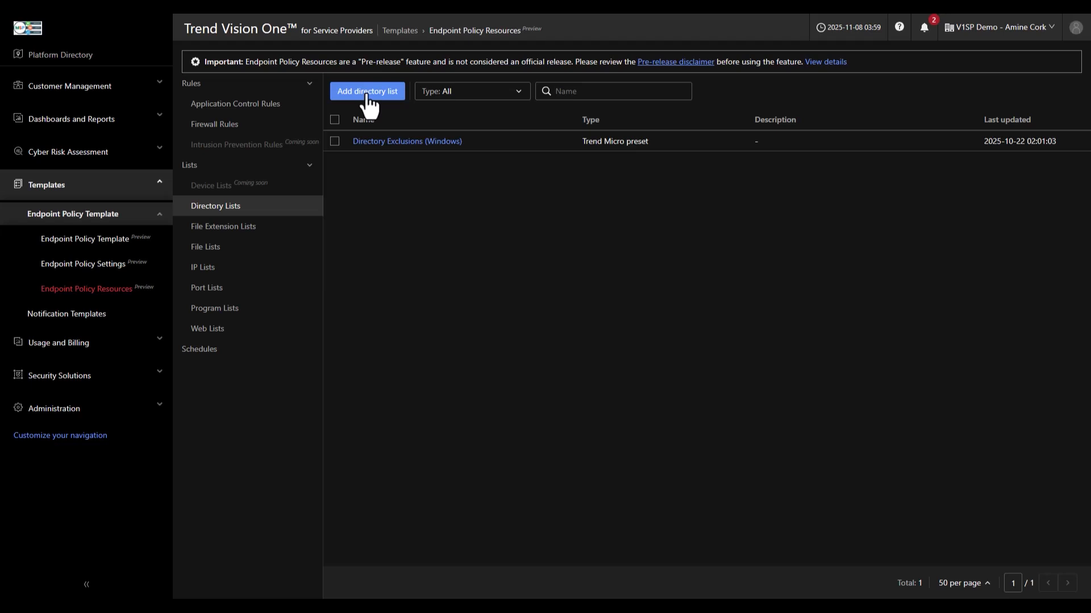
Add a directory list named directory with the Windows path c:\file path\folder\ and save it
click(367, 92)
click(881, 112)
text(directory)
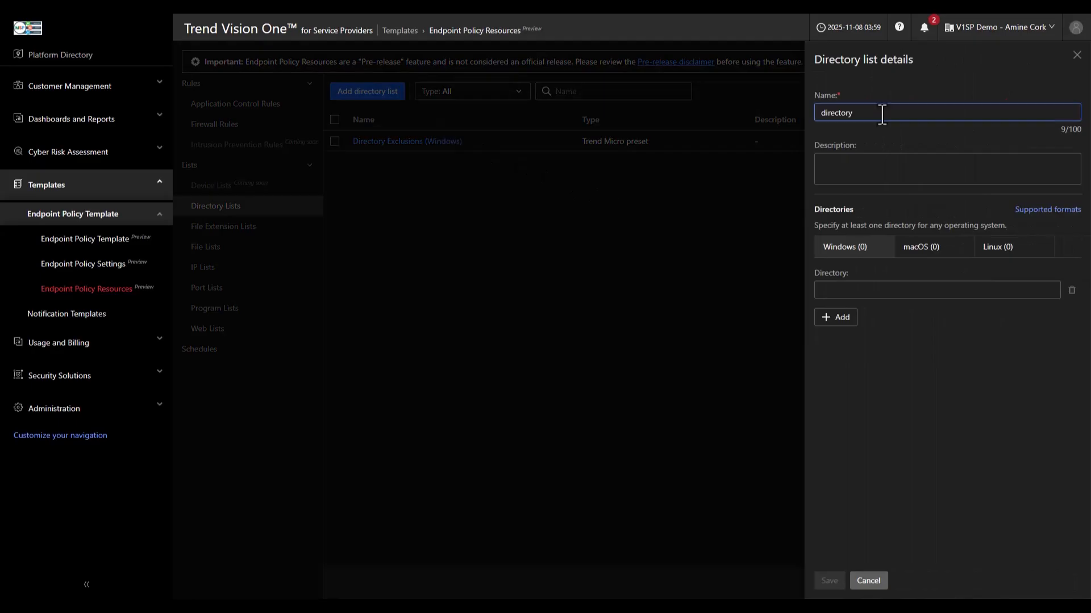
click(881, 290)
text(c:\file path\folder\)
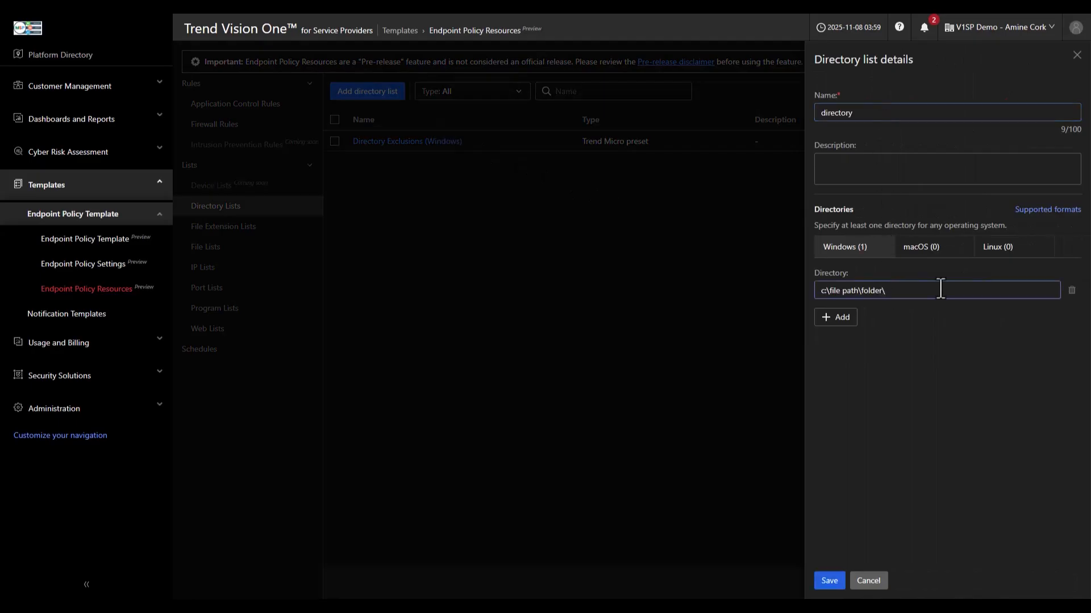
click(829, 581)
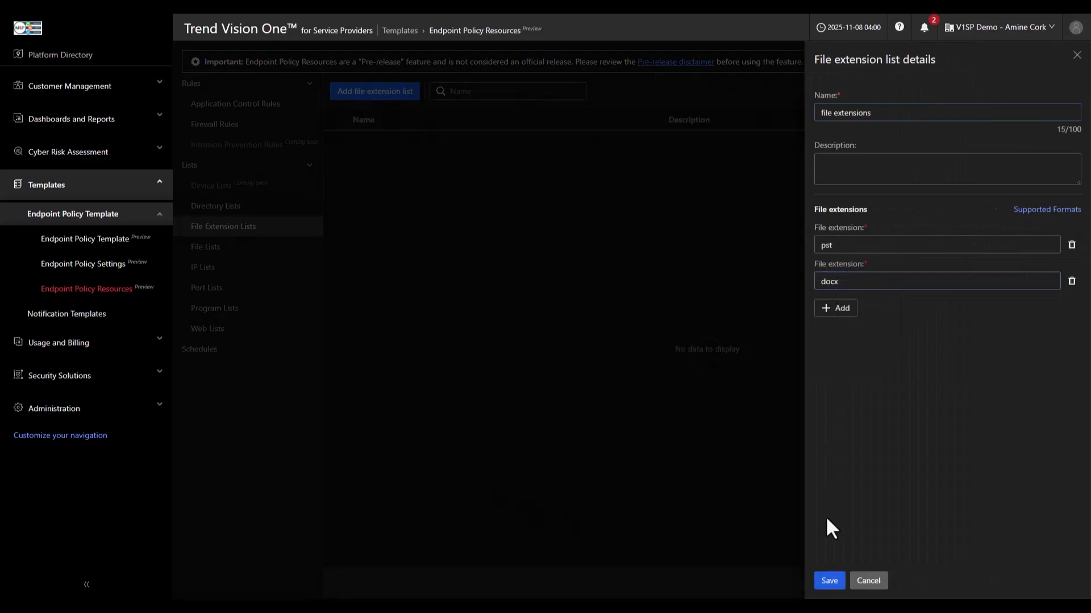
Save the filled-in file extension, IP and port lists
click(829, 581)
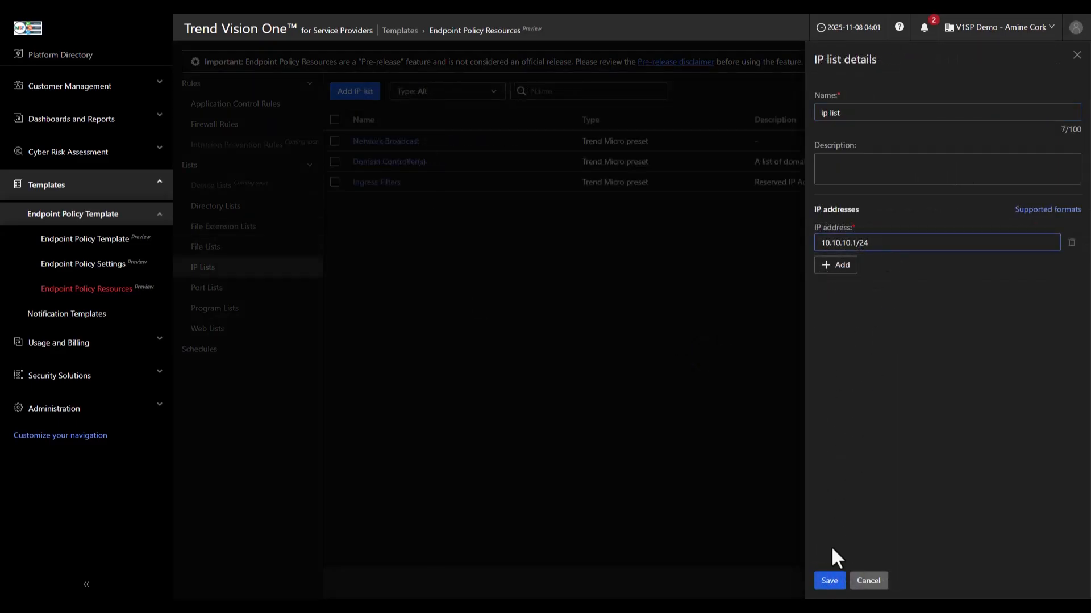
click(827, 582)
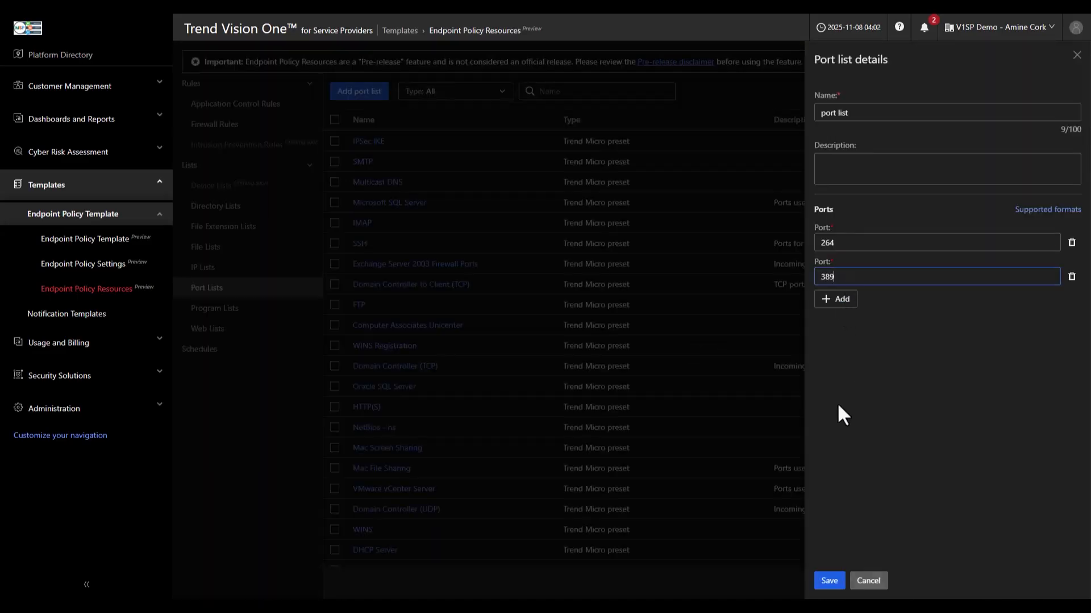
click(831, 581)
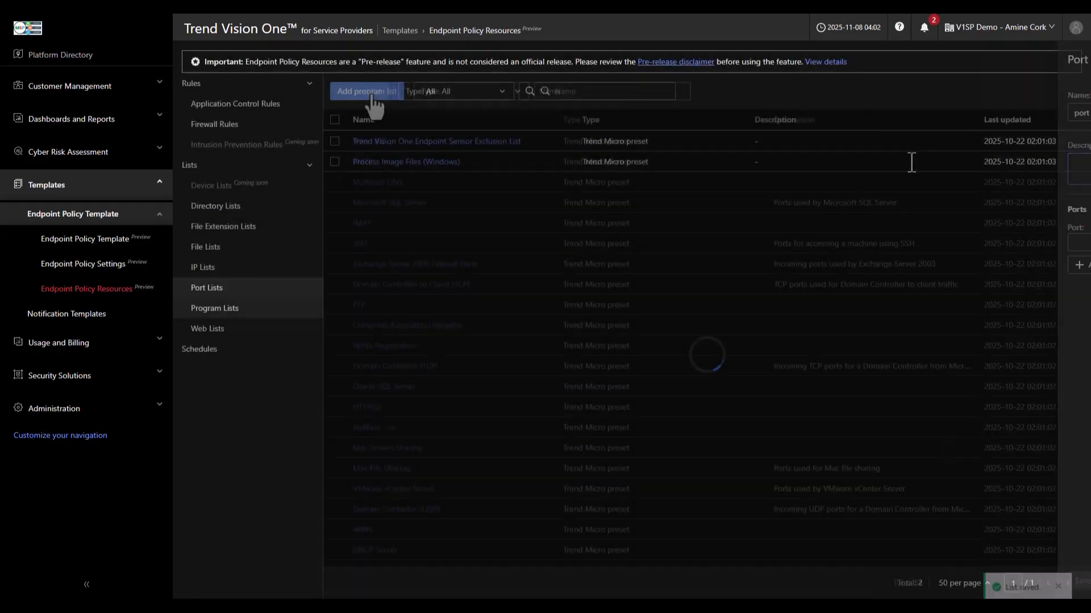
Add a program list named Program list with the Windows program path c:\apppath\appname.exe and save it
click(371, 92)
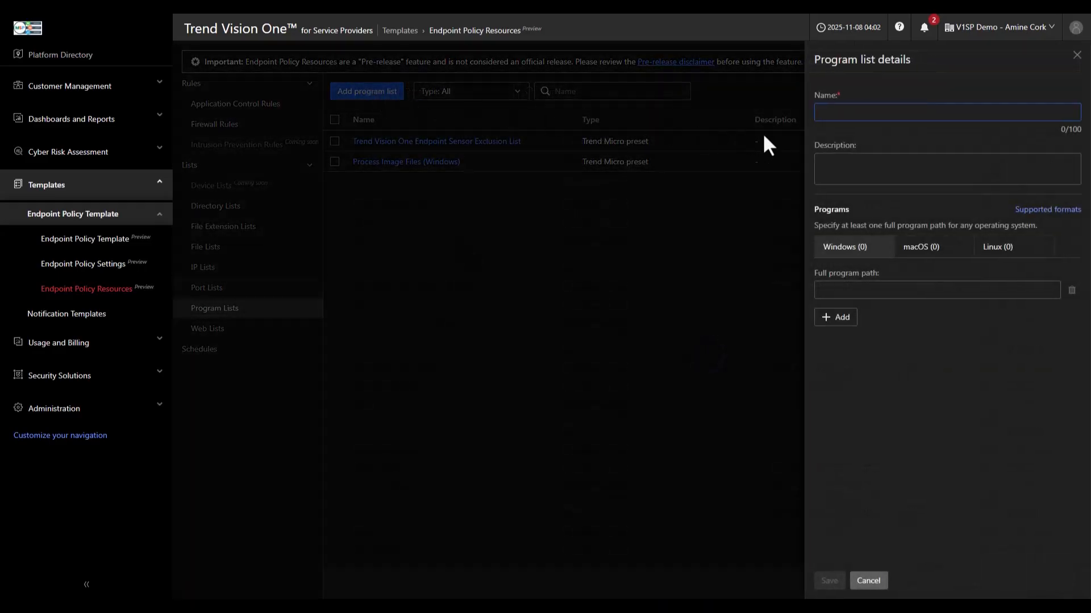
text(Program list)
click(892, 291)
text(c:\)
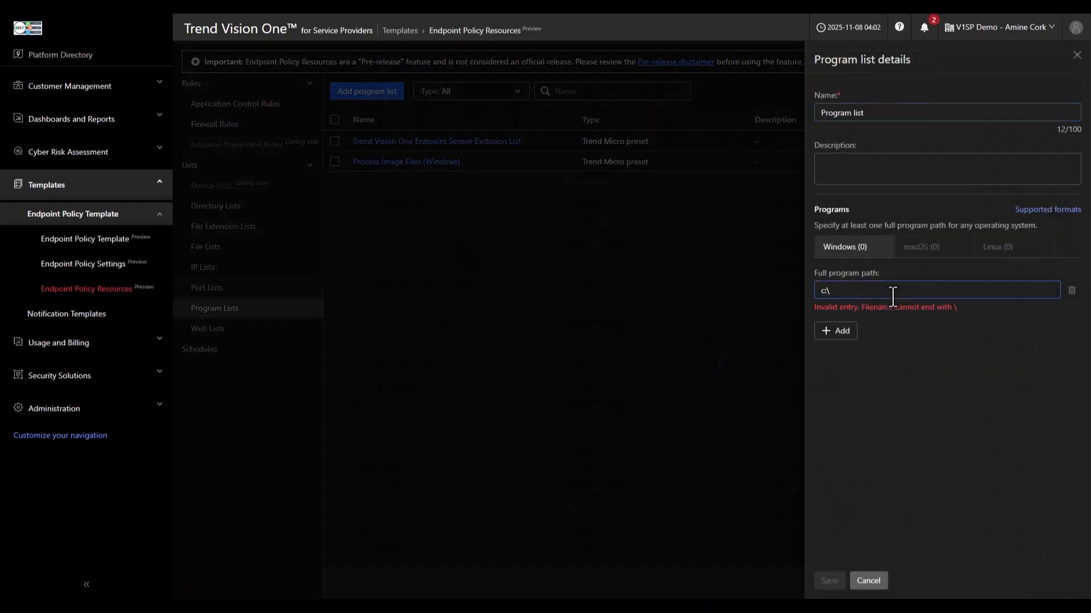
text(apppath\appname.exe)
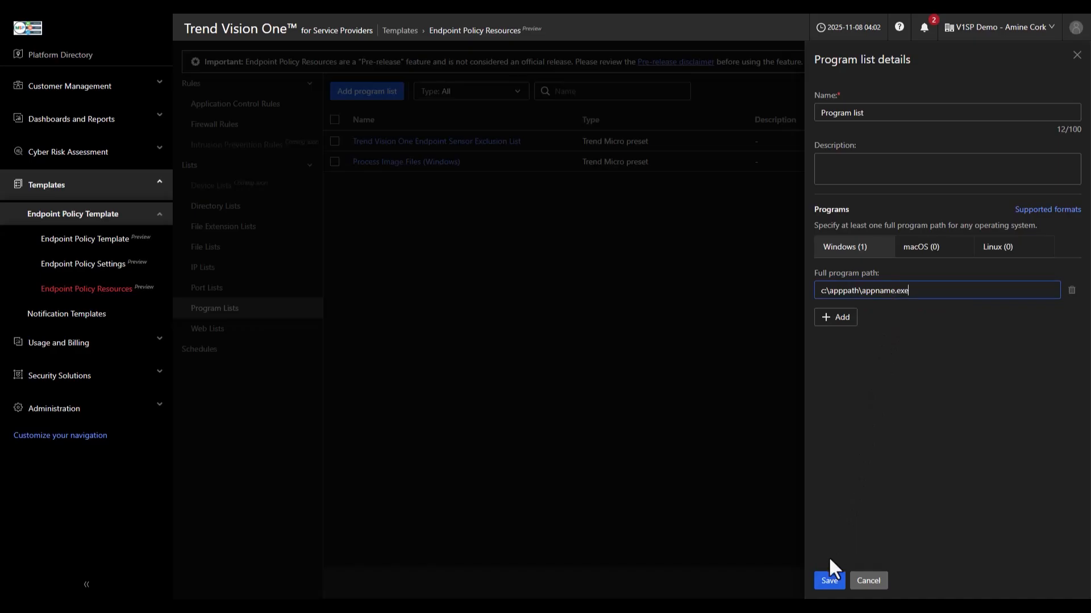
click(829, 582)
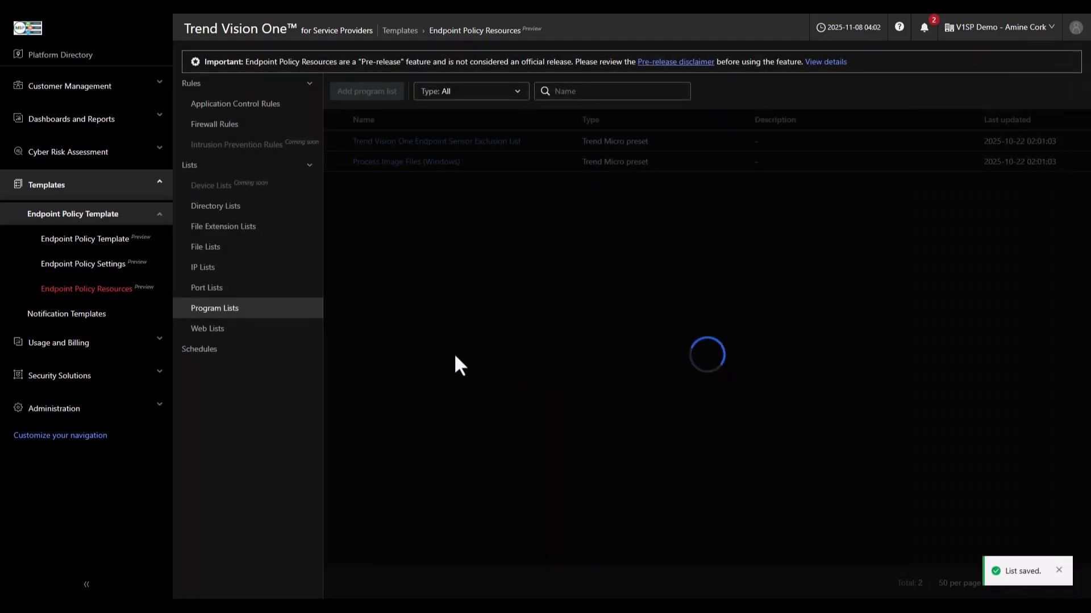
click(244, 330)
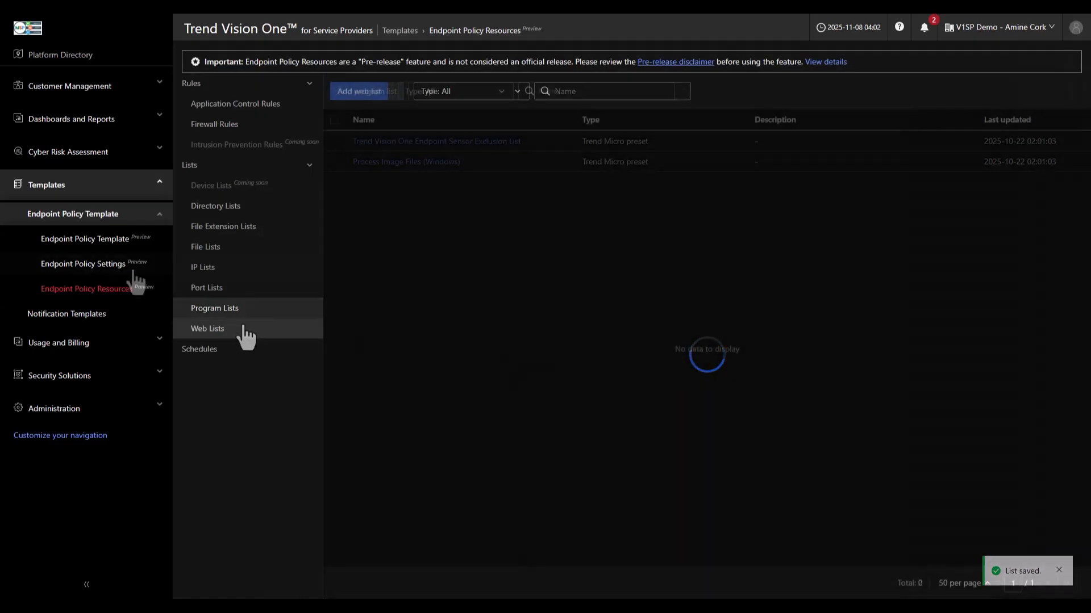
click(359, 91)
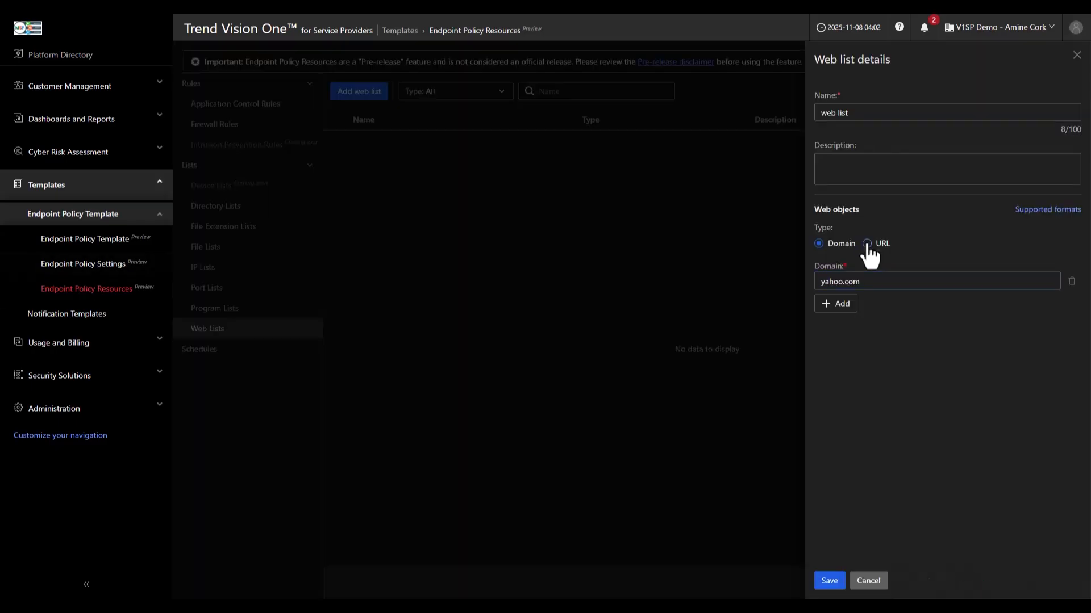
click(867, 243)
click(846, 301)
text(https)
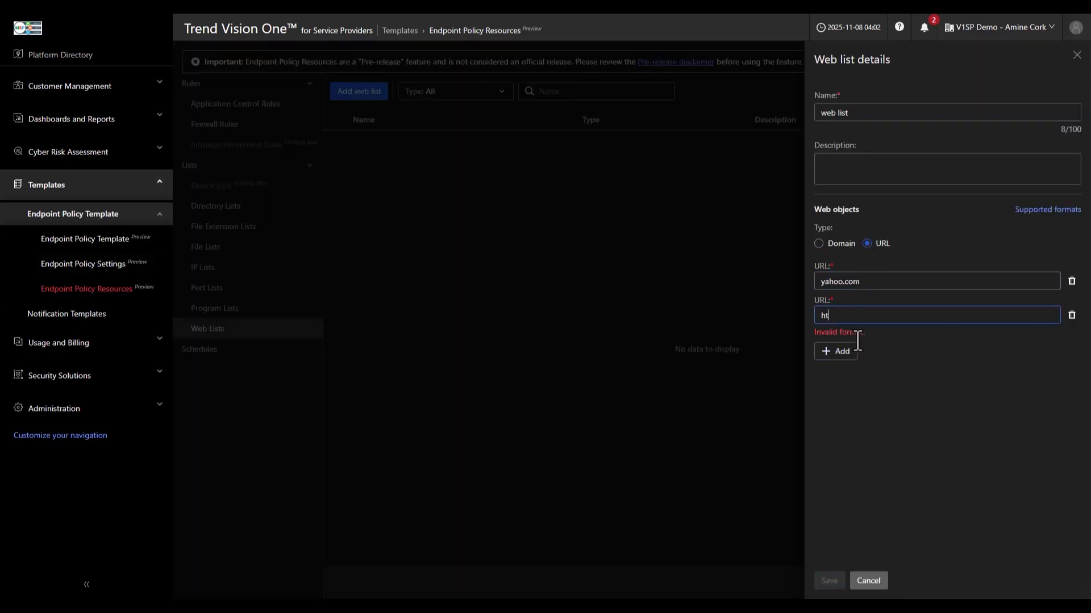
text(://www.yahoo.com)
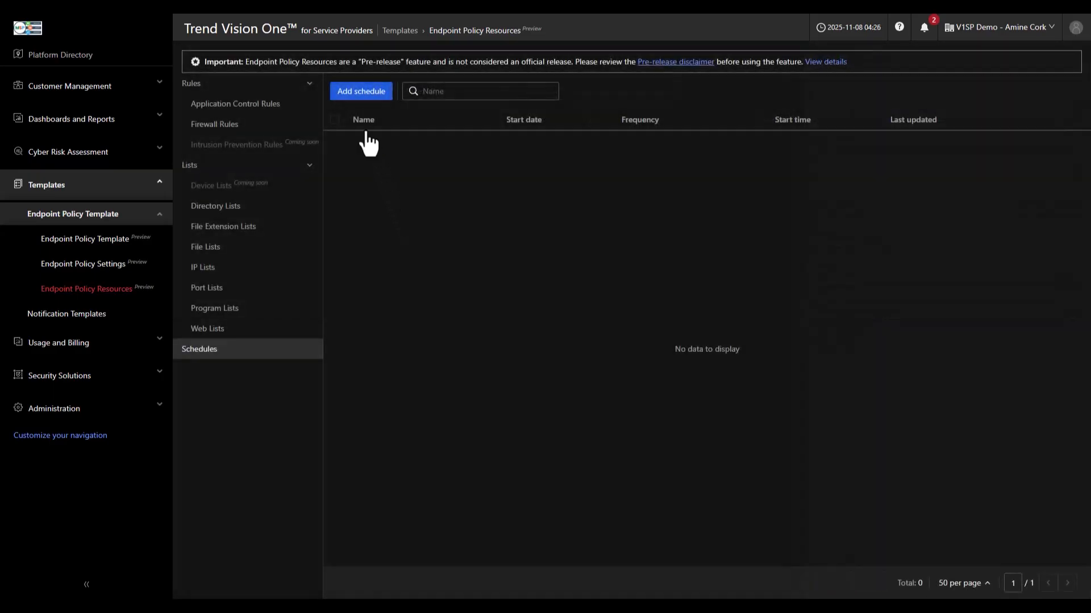
Add a schedule named Schedule with Daily frequency and a 1 day timeout, and save it
click(358, 94)
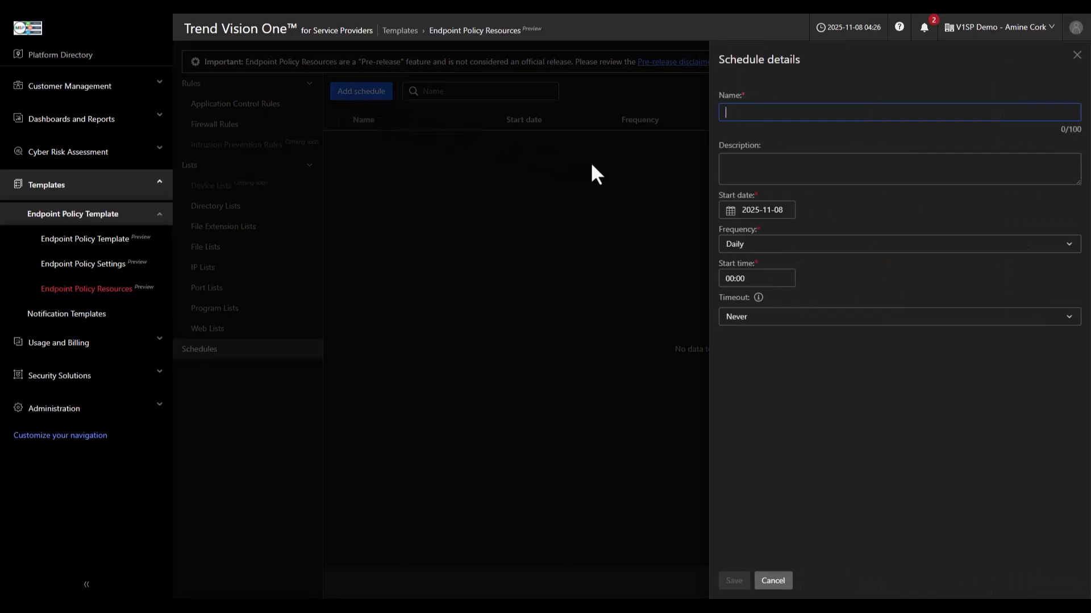
text(Schedule)
key(Tab)
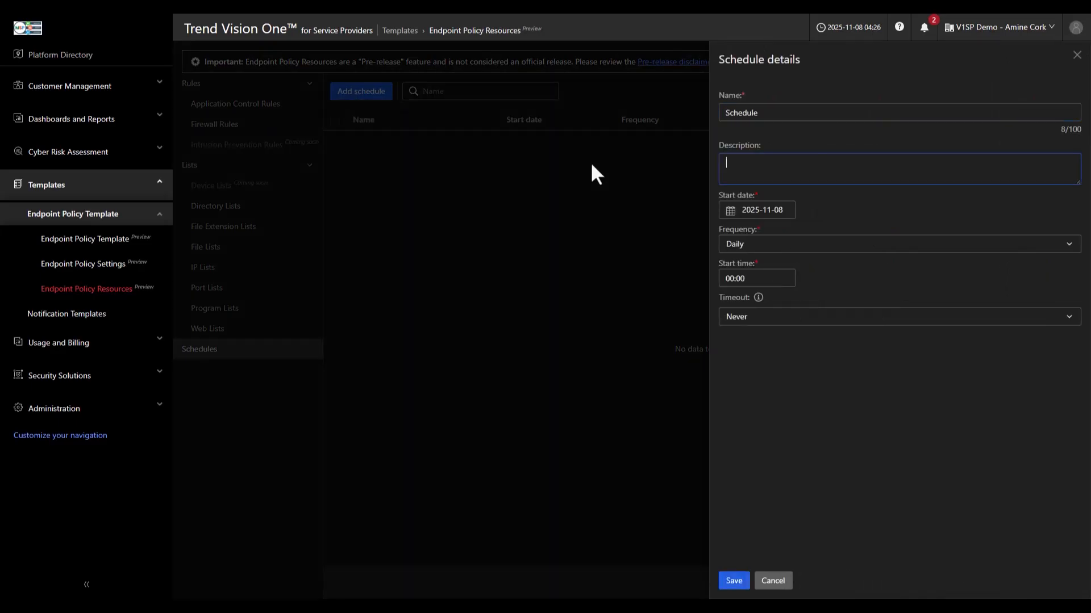
click(832, 250)
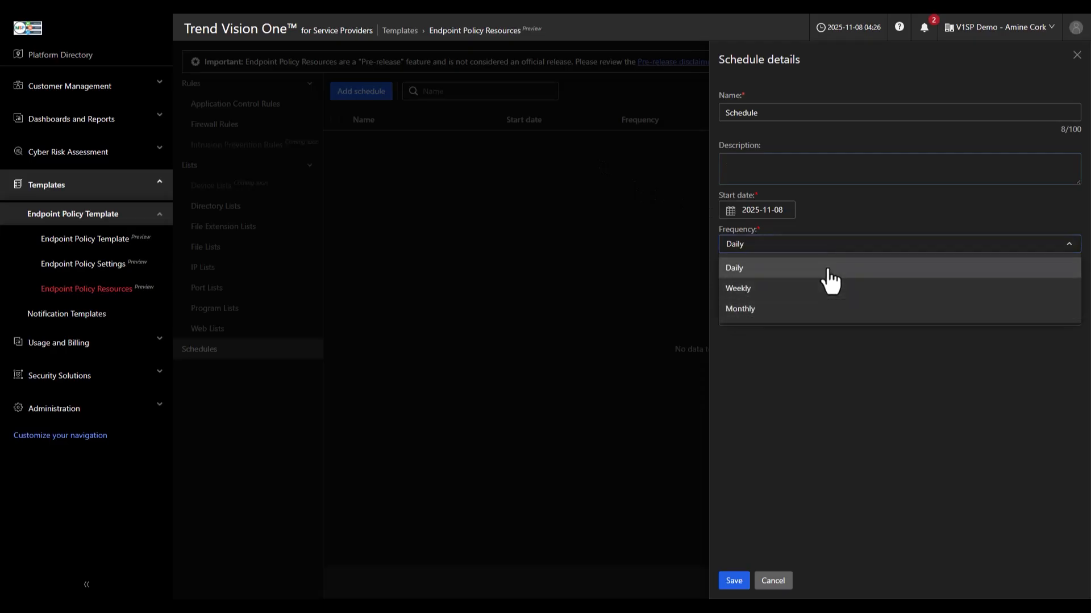
click(828, 270)
click(811, 317)
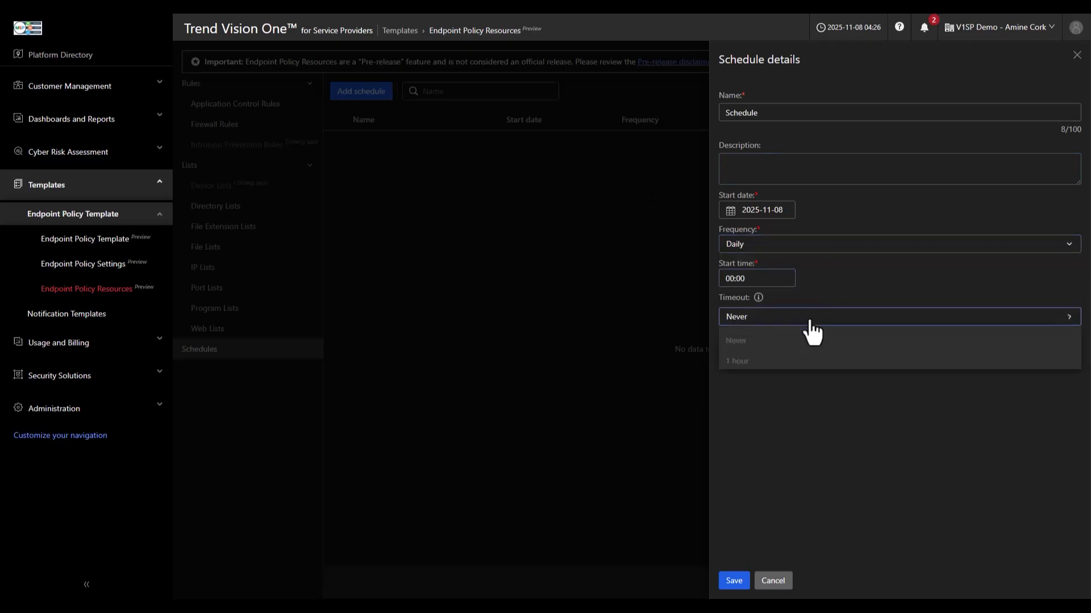
click(761, 465)
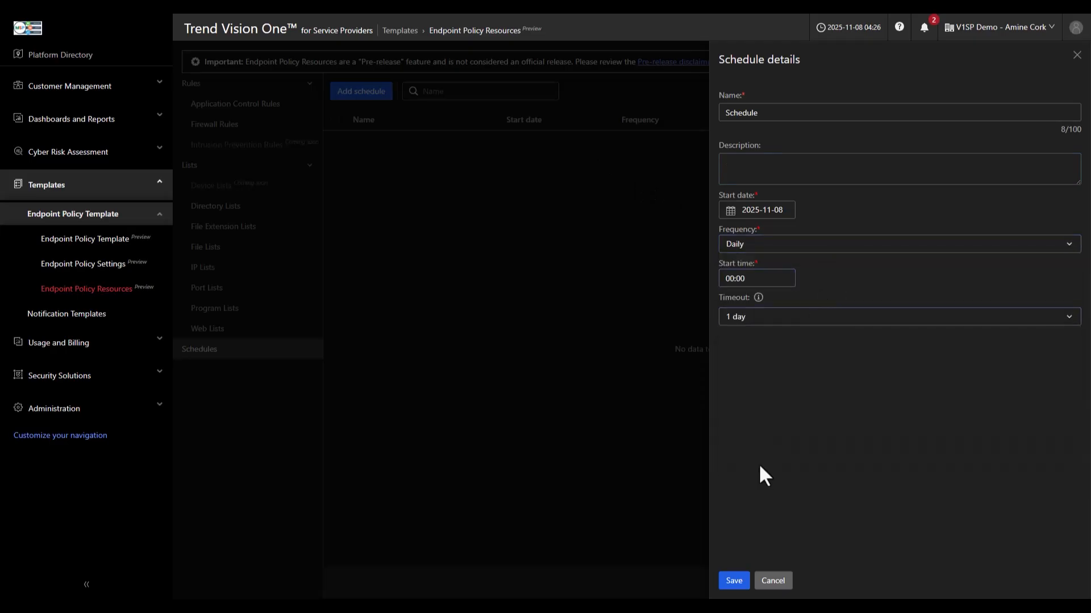
click(729, 585)
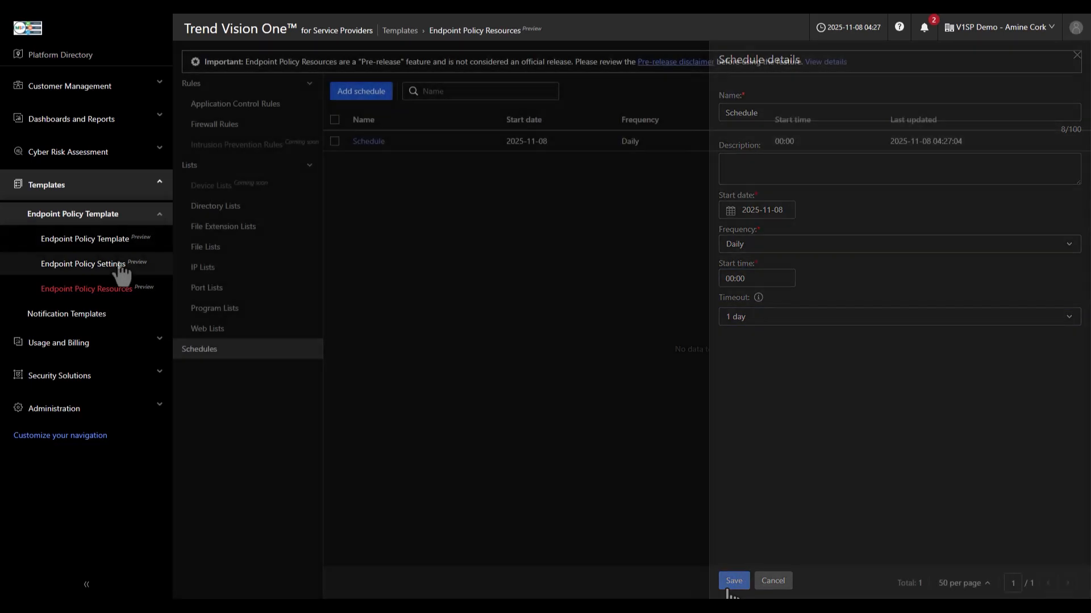
Start a new policy in Endpoint Policy Settings and name it Test Policy
click(118, 266)
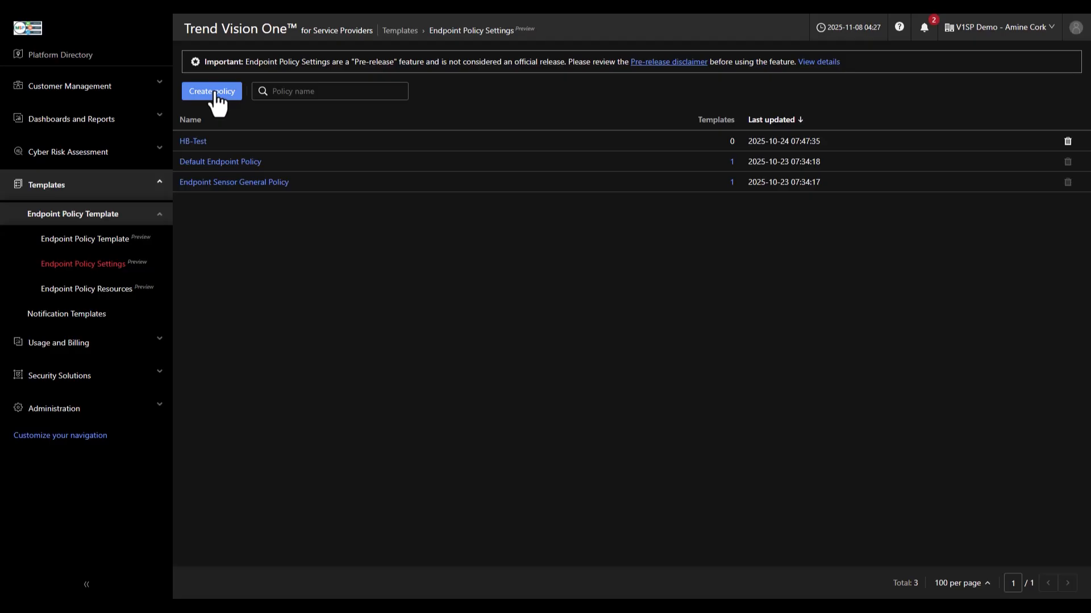
click(216, 96)
click(563, 146)
text(Test Pol)
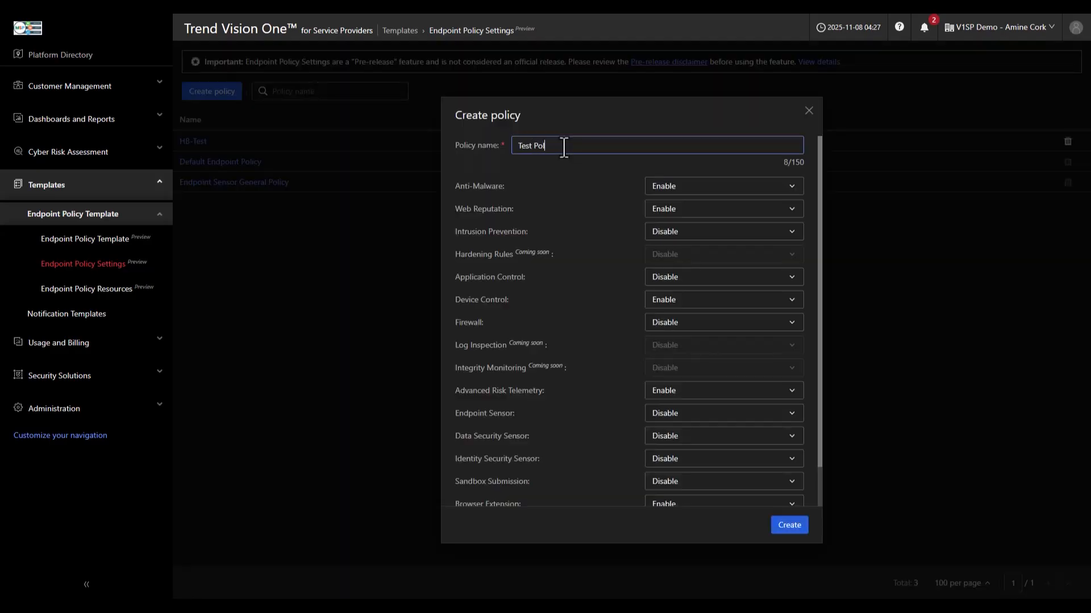
text(icy)
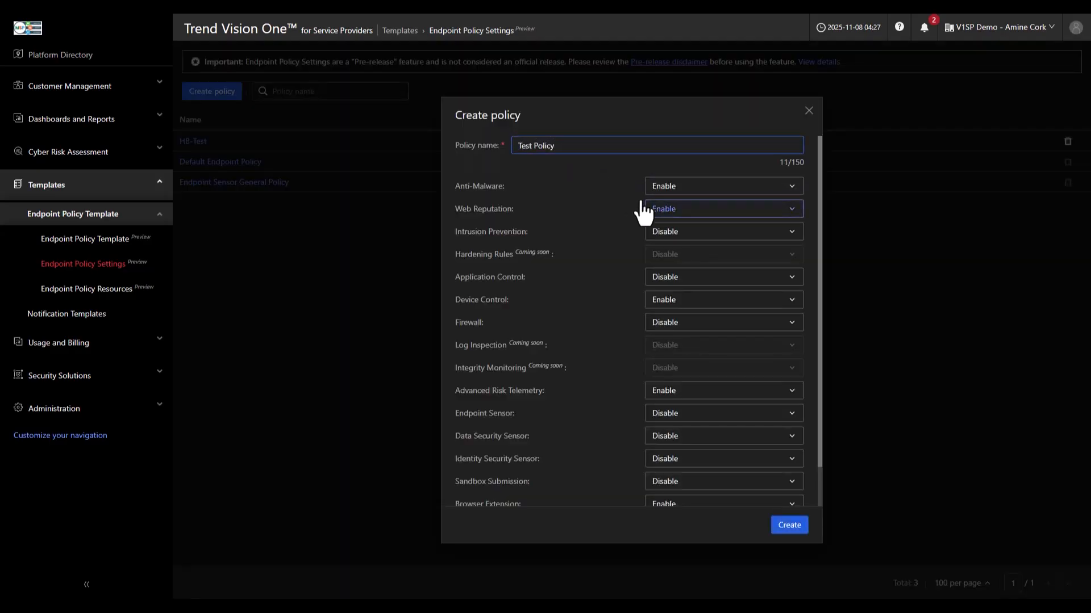
Enable Intrusion Prevention and Application Control for the new policy and create it
click(688, 234)
click(690, 255)
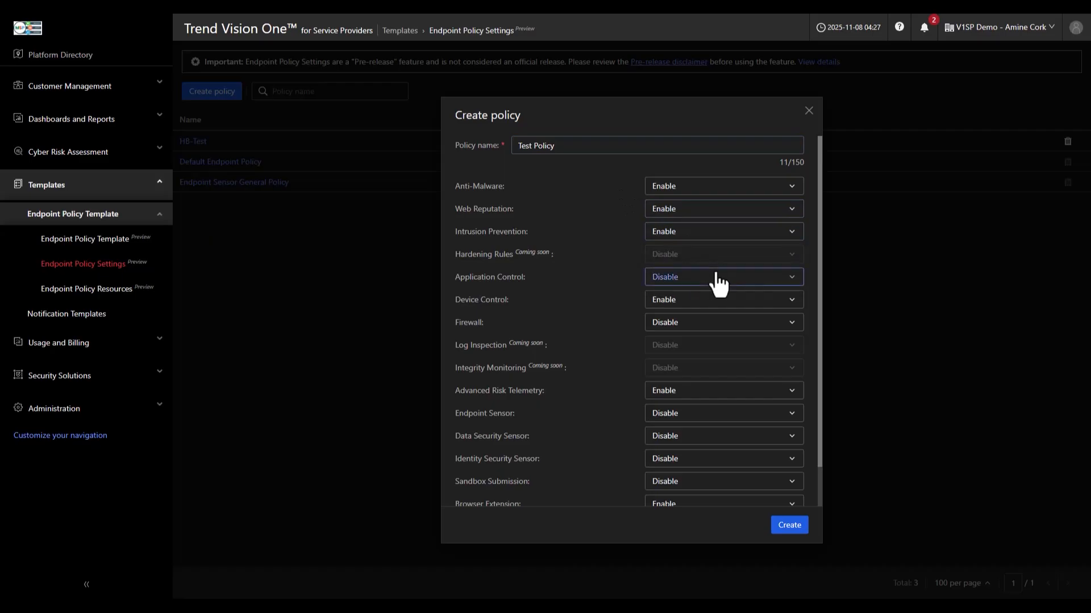
click(718, 281)
click(702, 301)
click(789, 524)
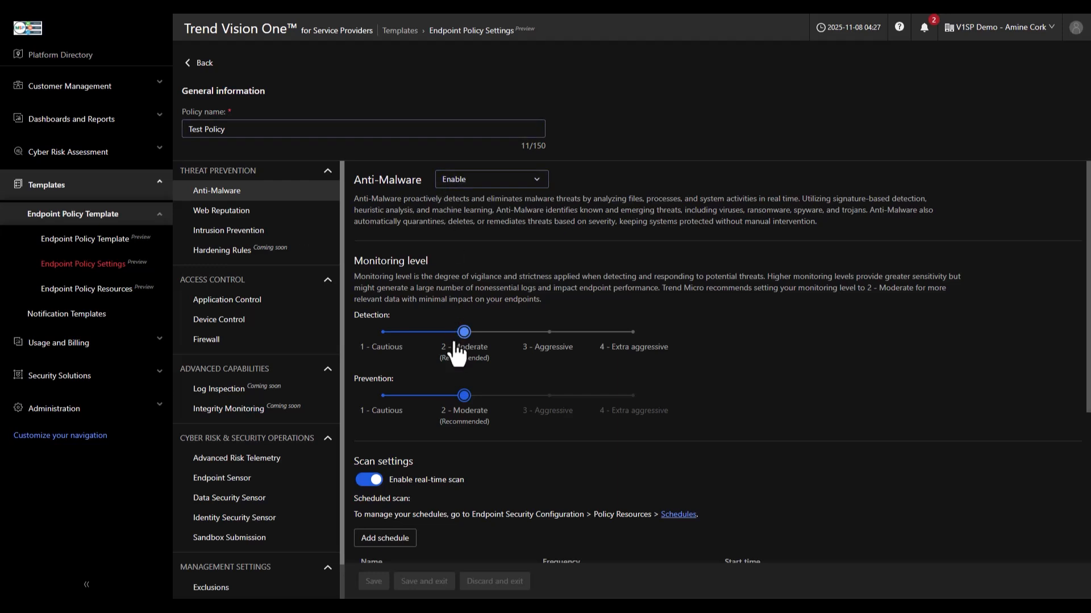
Add the scan schedule named Schedule to Anti-Malware and exclude the lists directory, file list and file extensions from scanning
scroll(458, 355, down, 2)
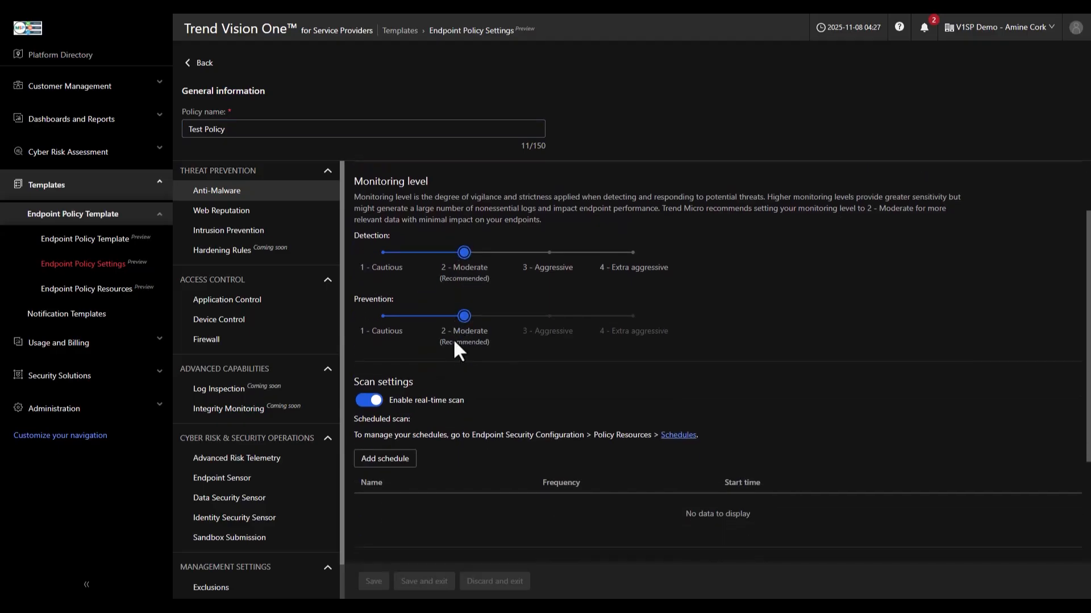
scroll(454, 342, down, 4)
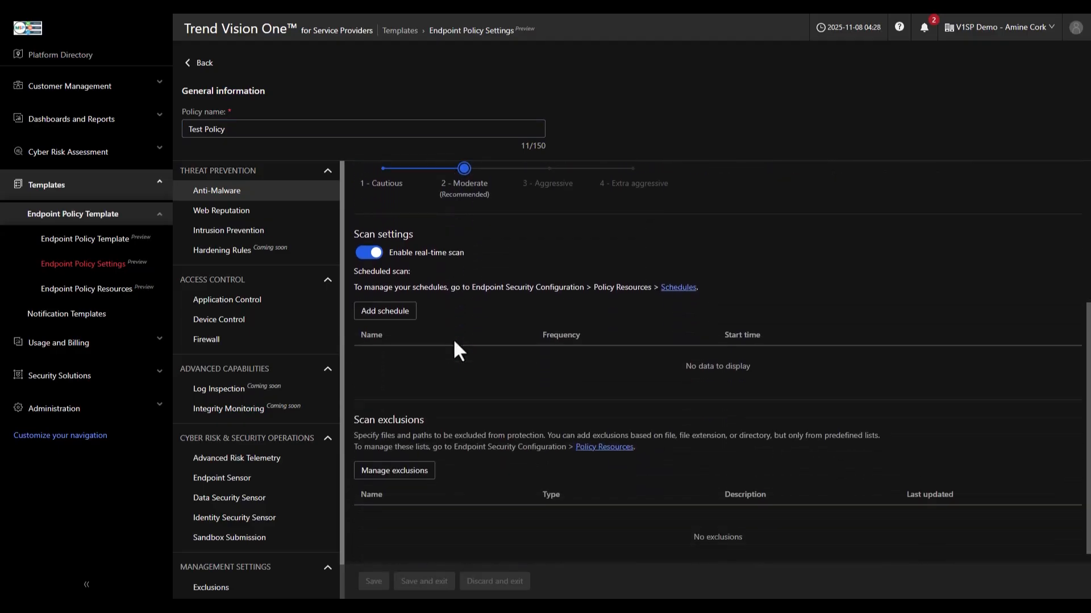
click(397, 312)
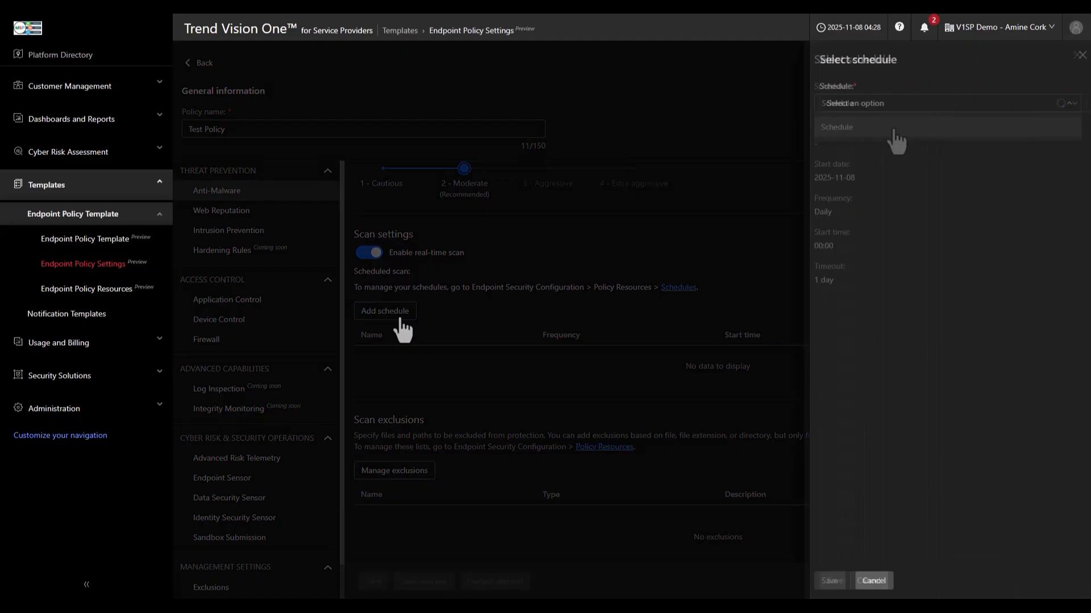
click(829, 581)
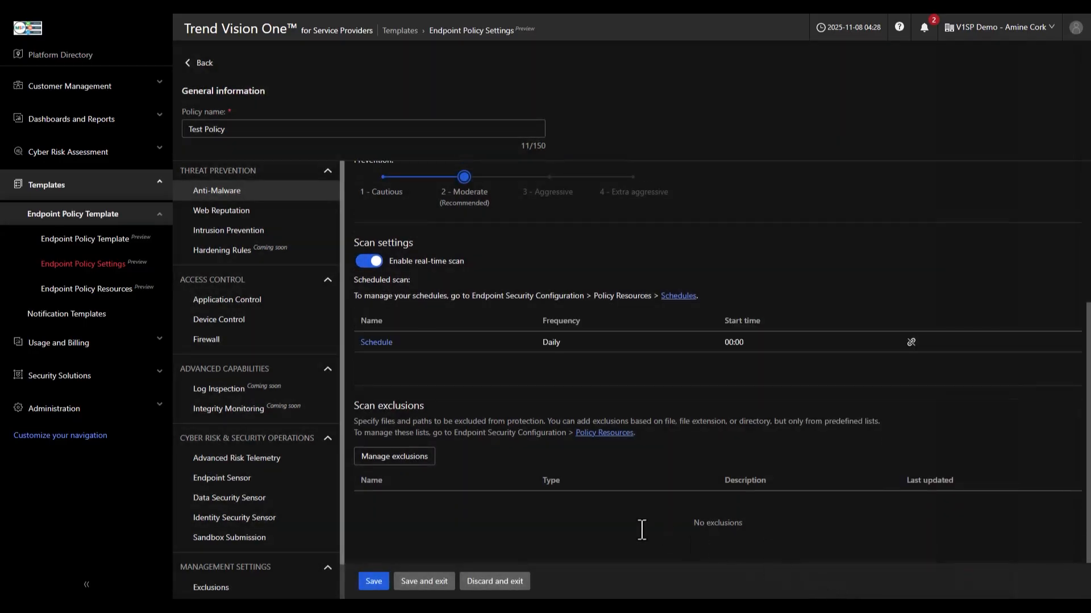
click(405, 463)
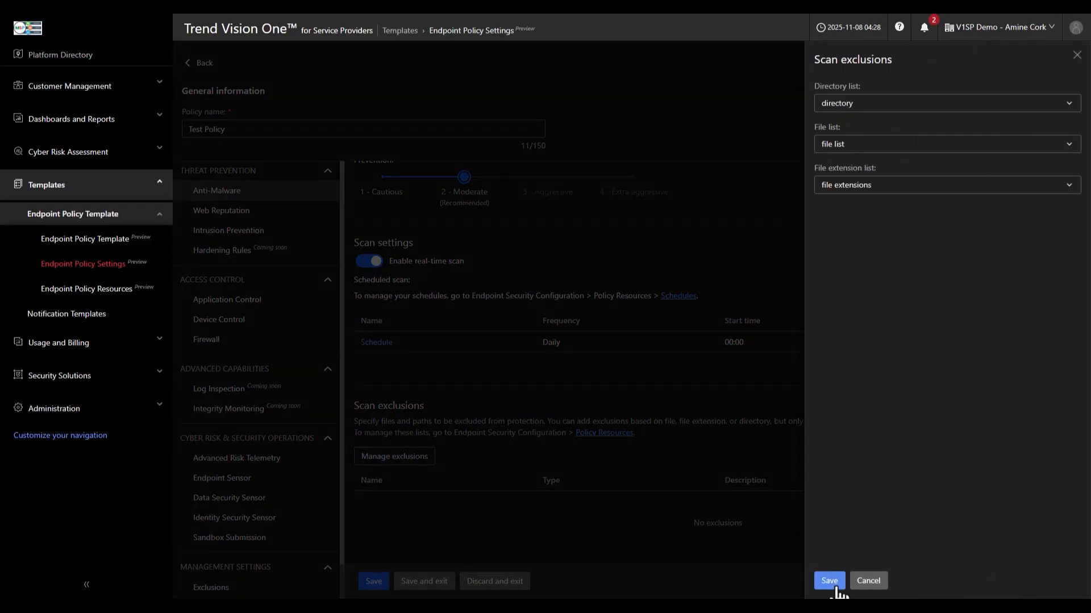
click(836, 588)
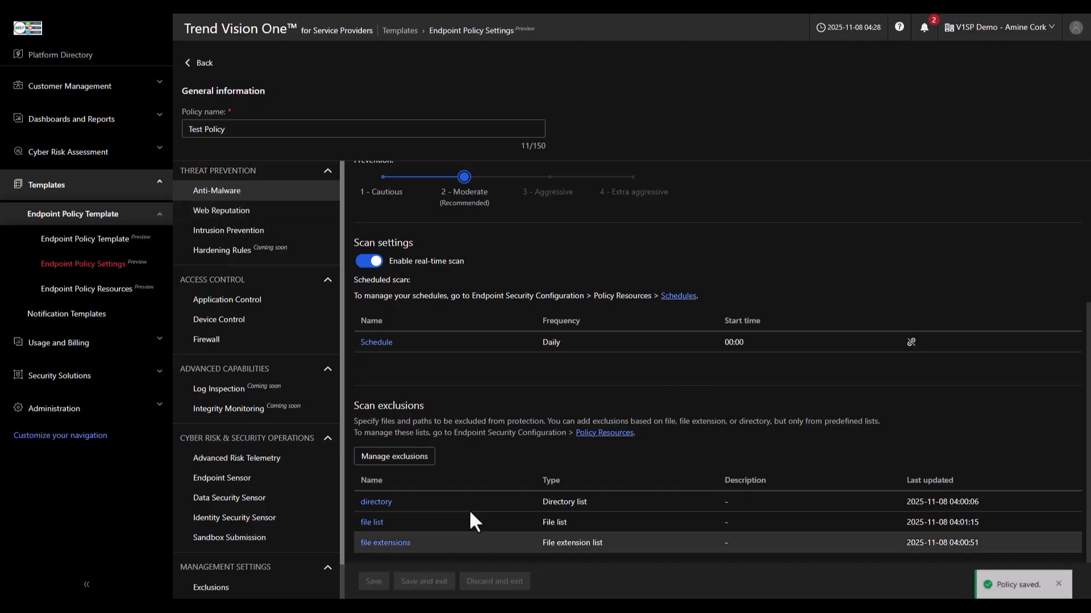
In Web Reputation, block pages untested by Trend Micro, allow the URL list web list without logging, and save the policy
click(251, 216)
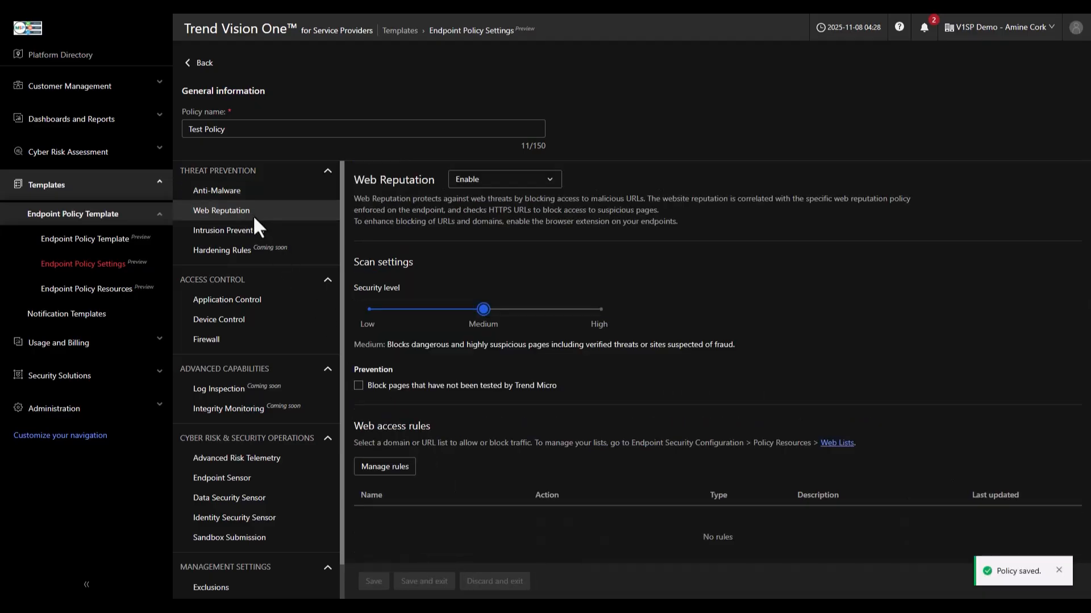
click(359, 387)
click(404, 468)
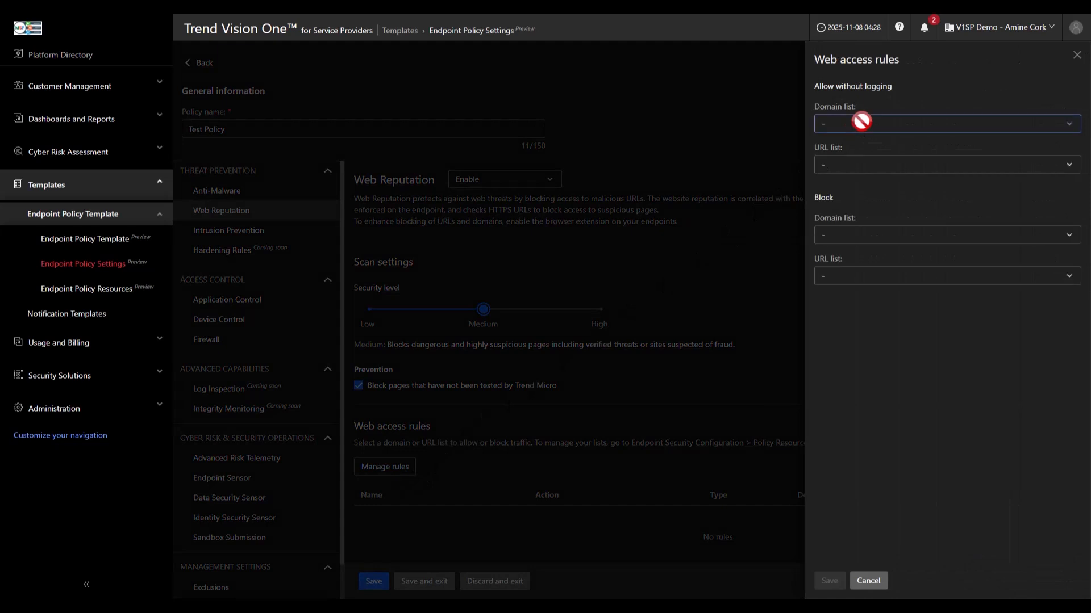
click(852, 165)
click(845, 210)
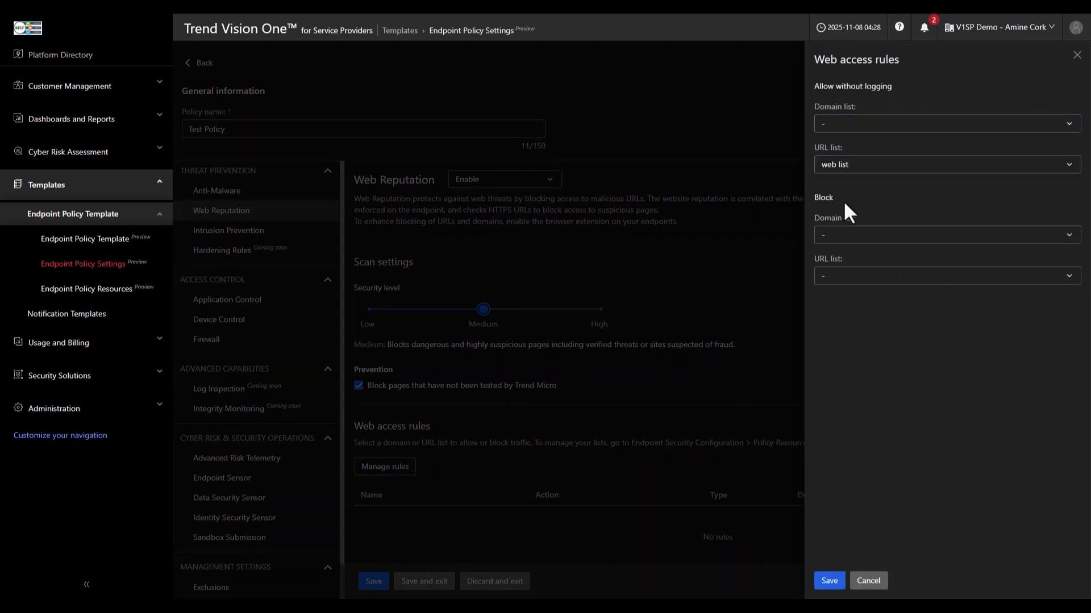
click(829, 581)
click(372, 581)
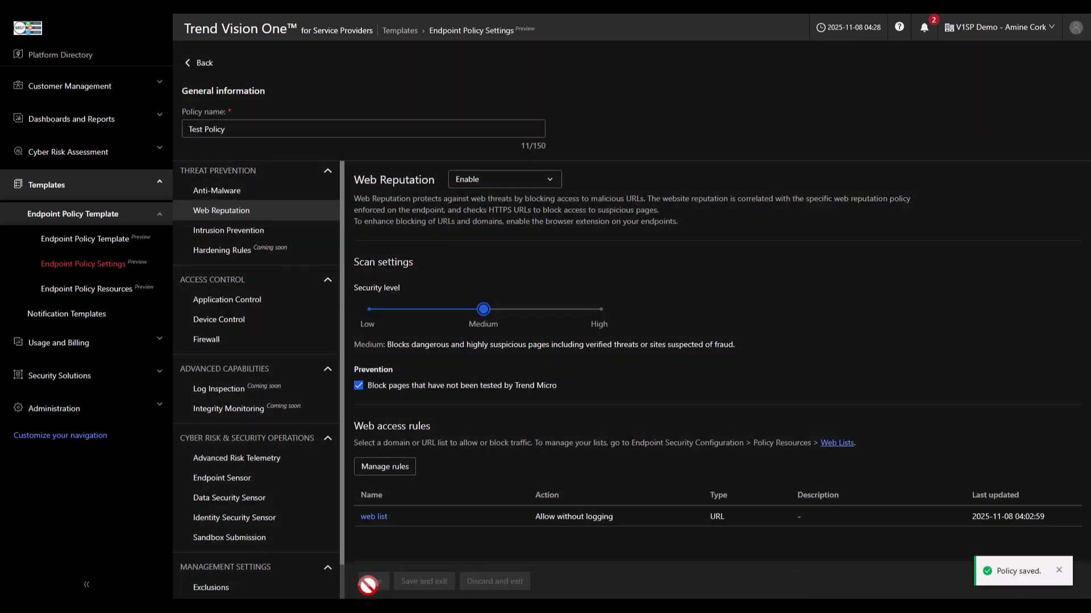
Turn on detect only mode for Intrusion Prevention and apply only the rules configured to "Always" status
click(244, 229)
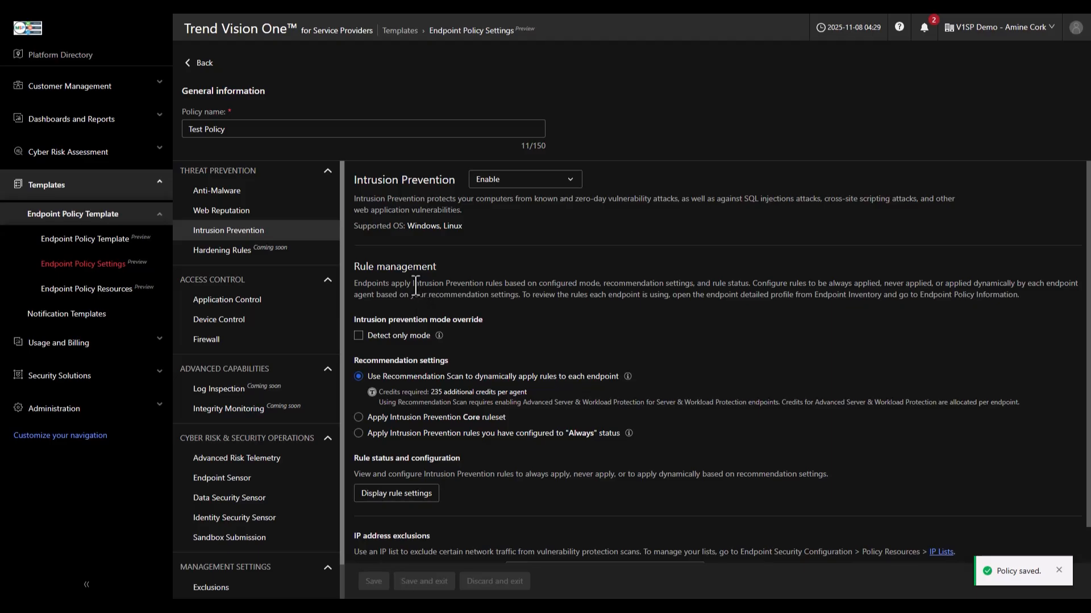
click(360, 339)
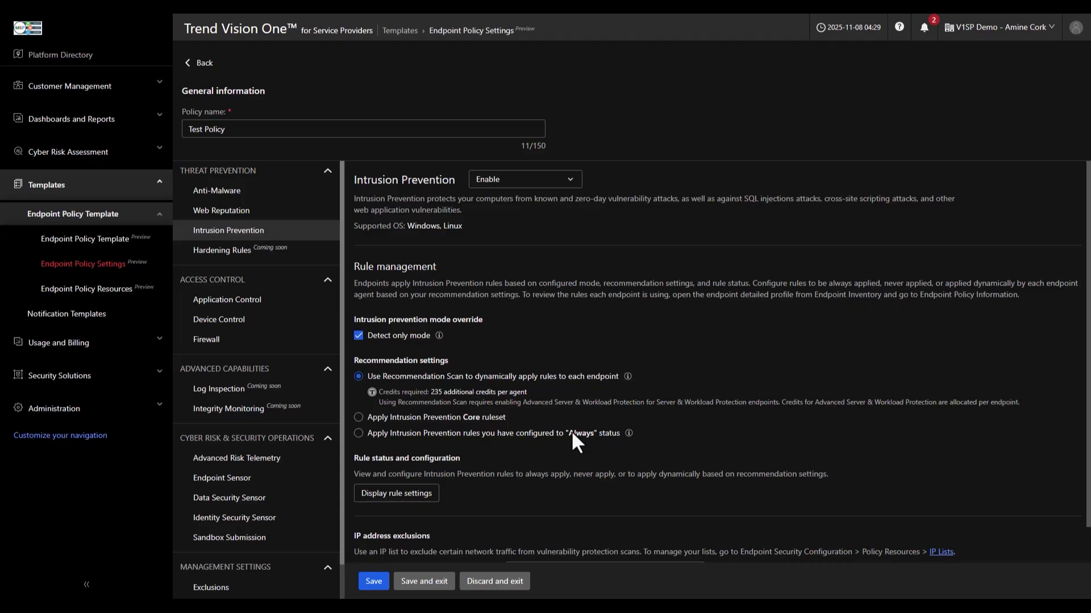
click(359, 421)
click(358, 433)
Display the Intrusion Prevention rule settings and set the 3Com 3CDaemon FTP Server rule's status to Always
scroll(492, 469, down, 1)
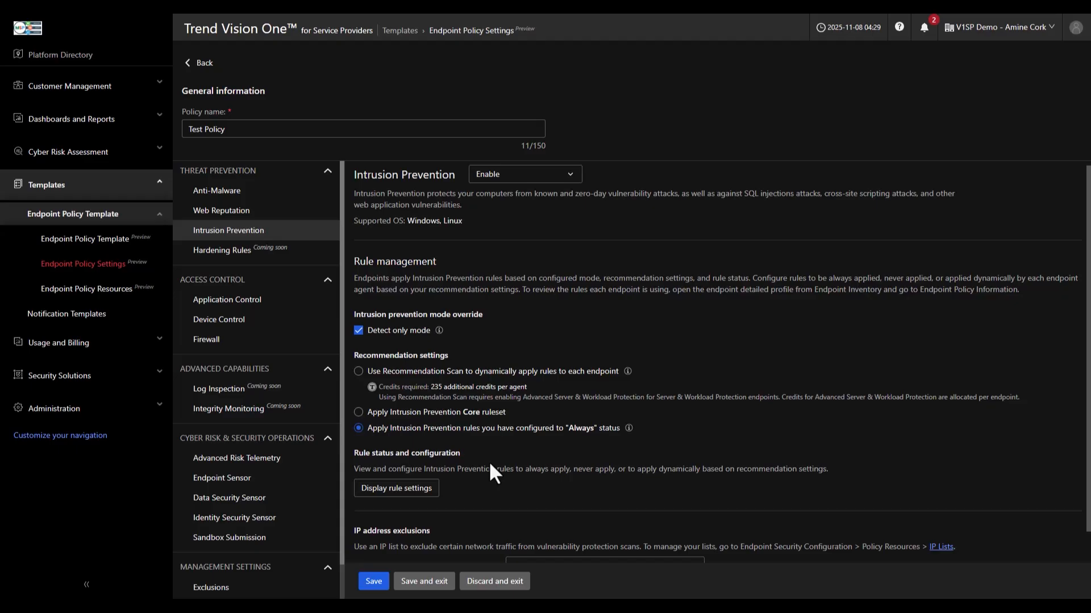
scroll(489, 461, down, 1)
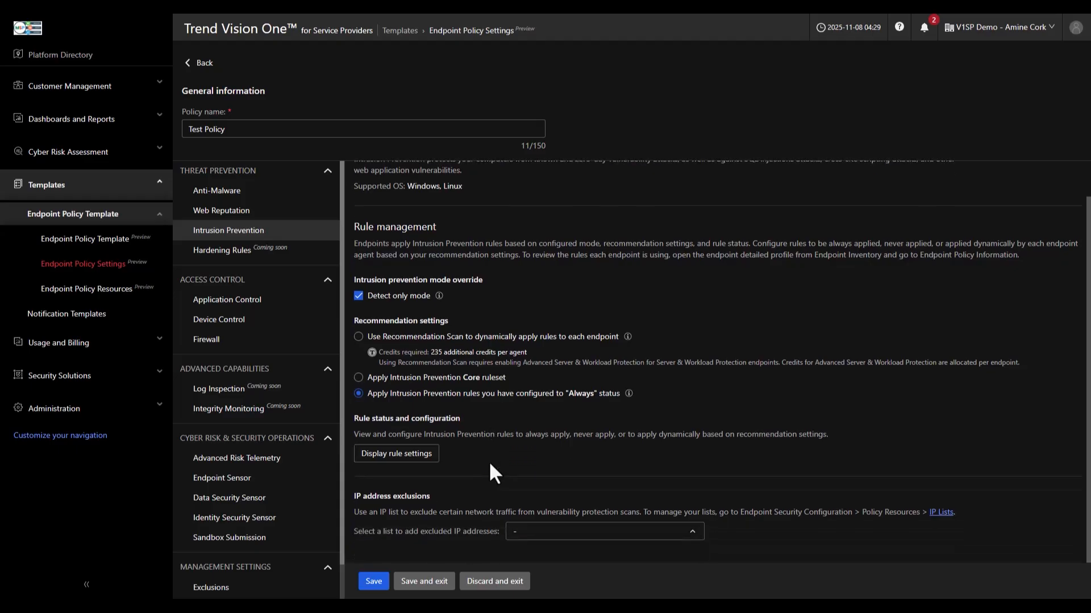
click(398, 457)
scroll(399, 469, down, 4)
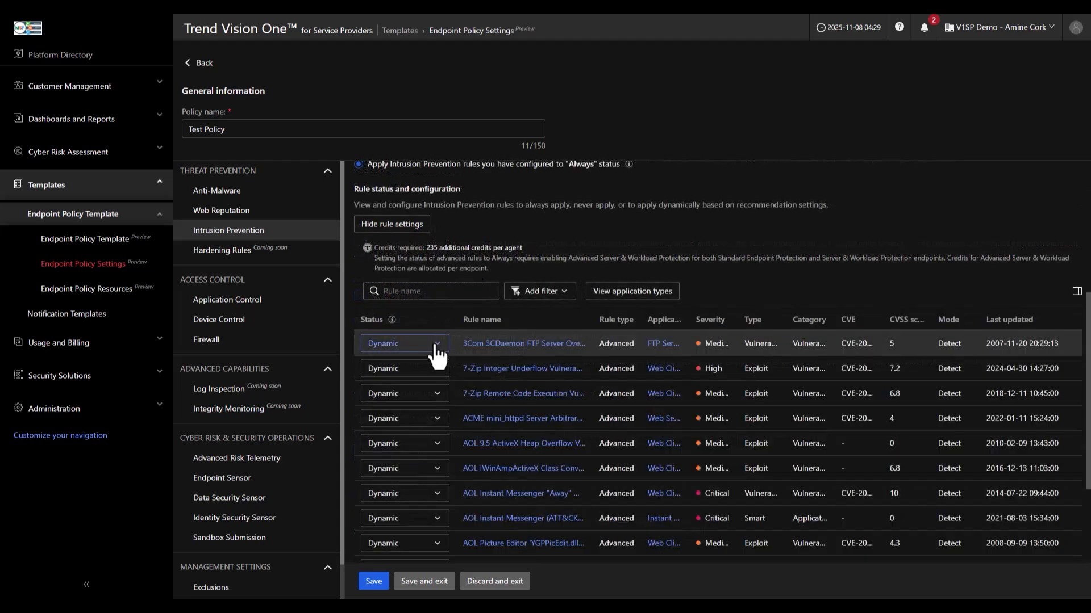
click(429, 344)
click(379, 388)
Exclude the IP addresses in ip list from Intrusion Prevention and save the policy
scroll(440, 420, down, 4)
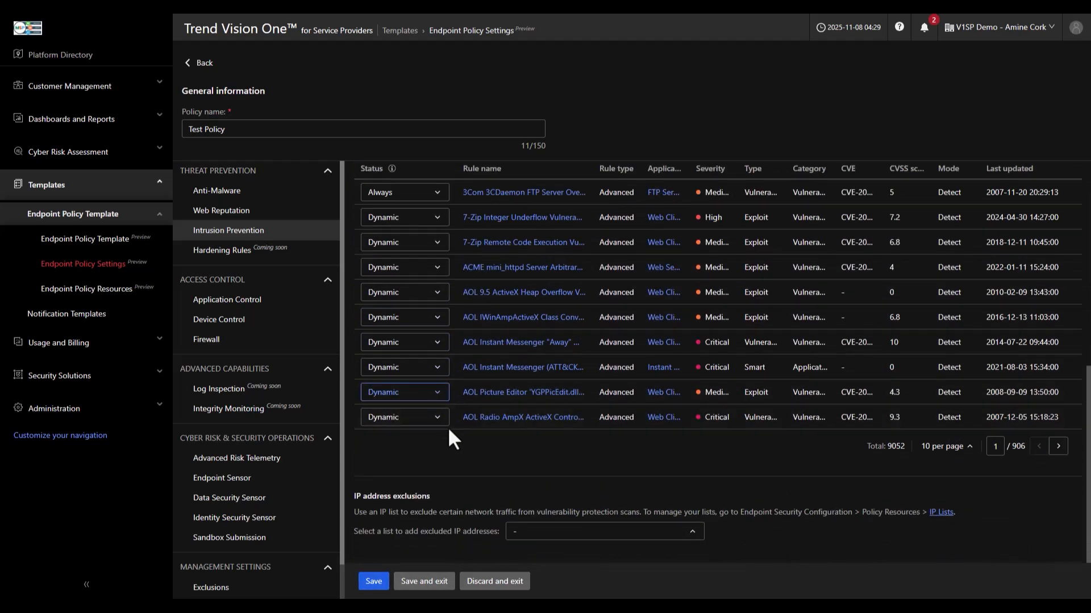
click(538, 535)
click(522, 446)
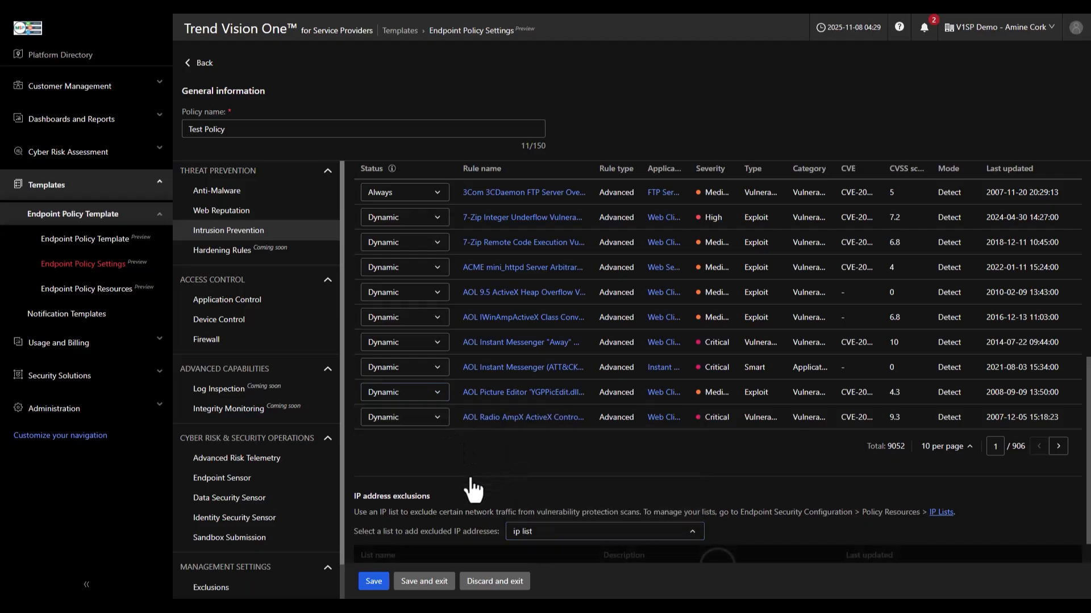
scroll(432, 528, down, 2)
click(373, 581)
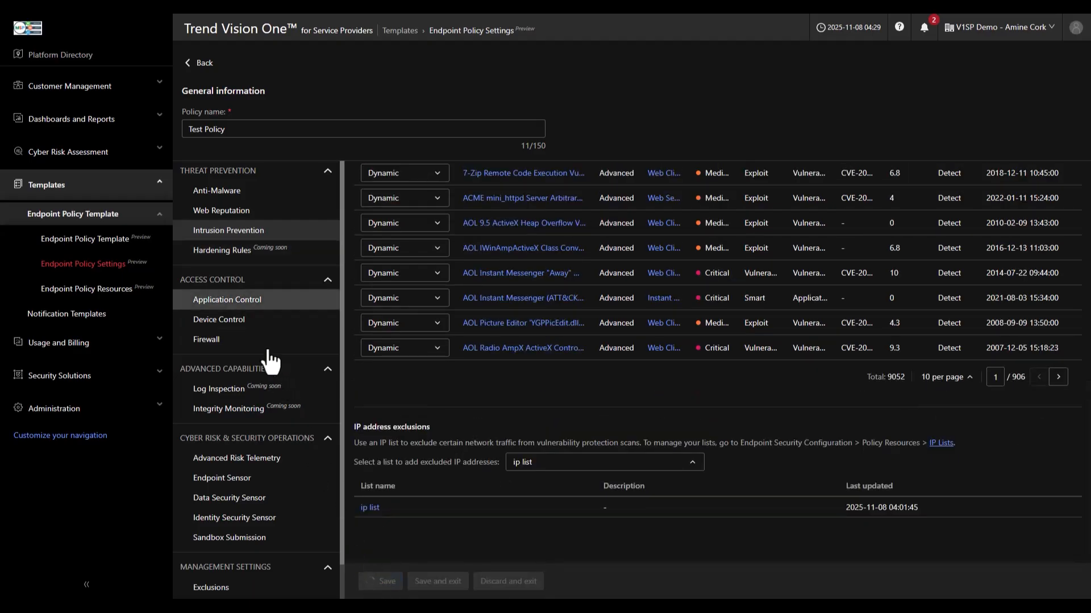
Enable lockdown mode in Application Control, list rules of all statuses, and activate the one named Application control rule
click(247, 302)
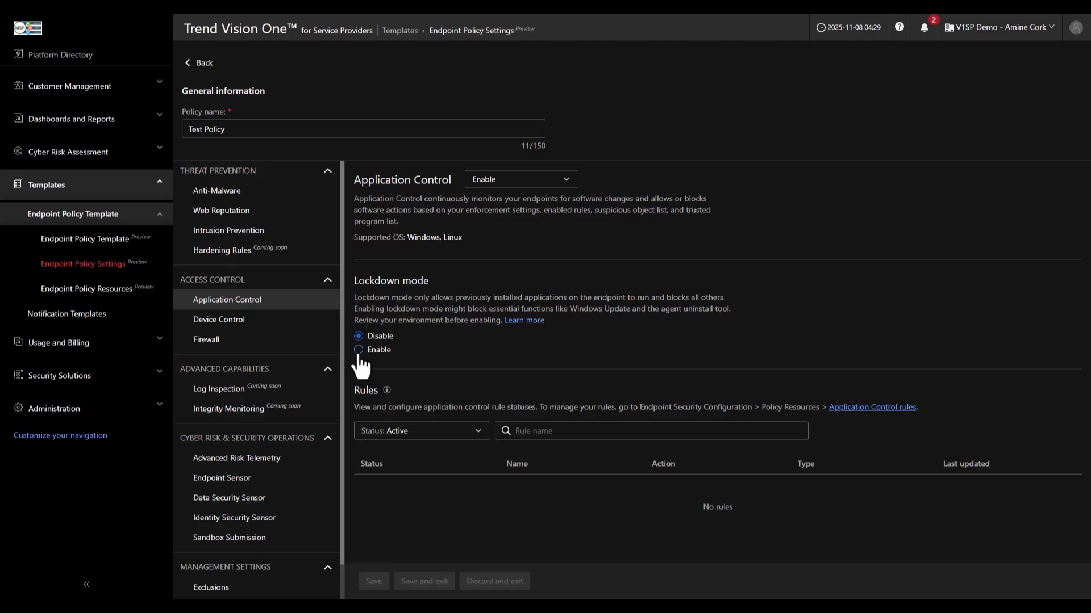
click(358, 351)
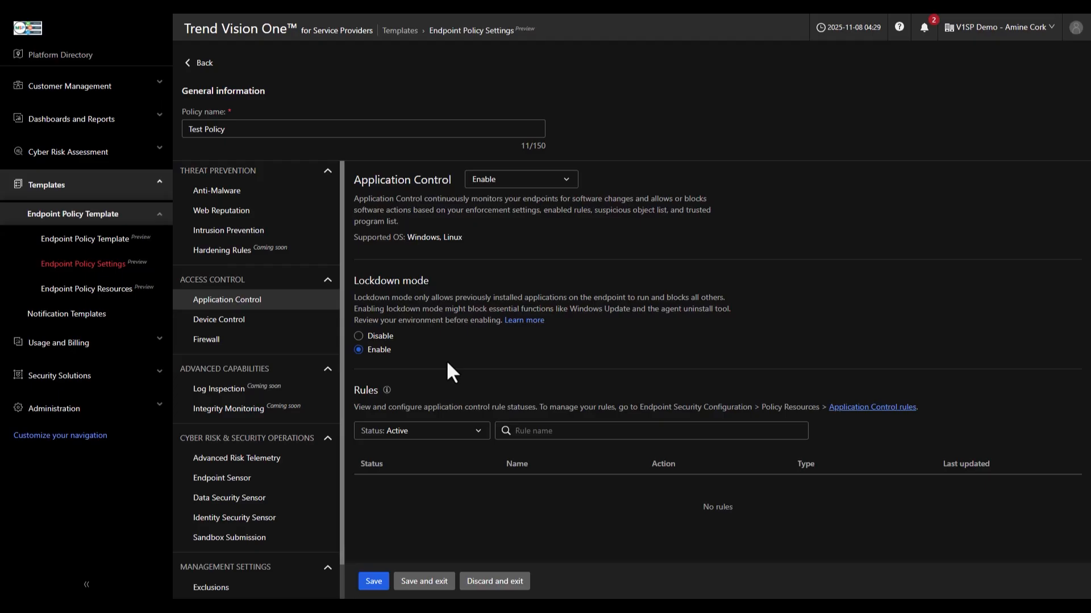
click(453, 440)
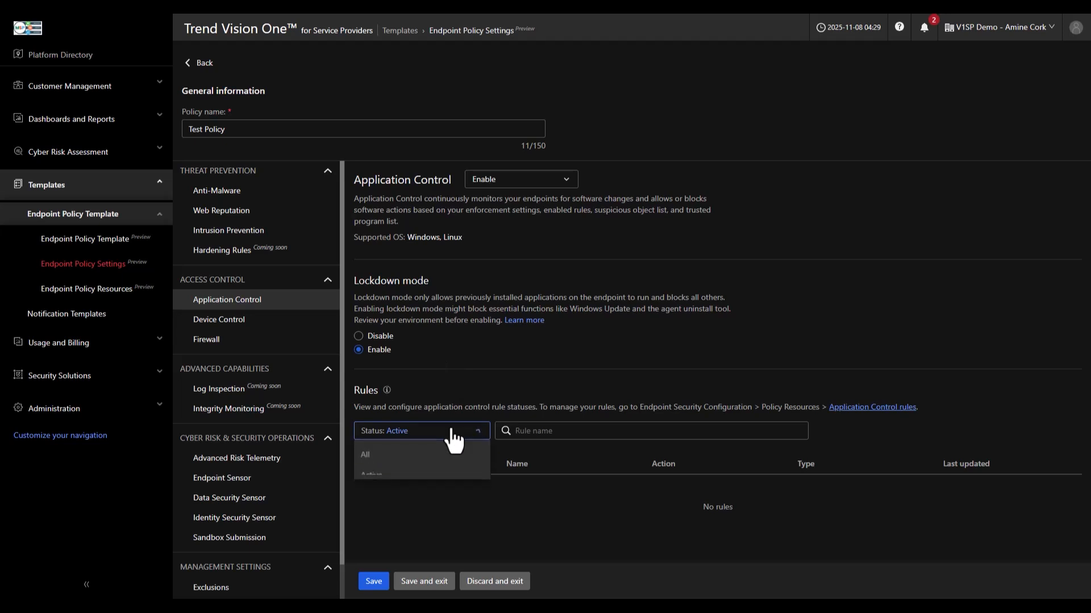
click(427, 453)
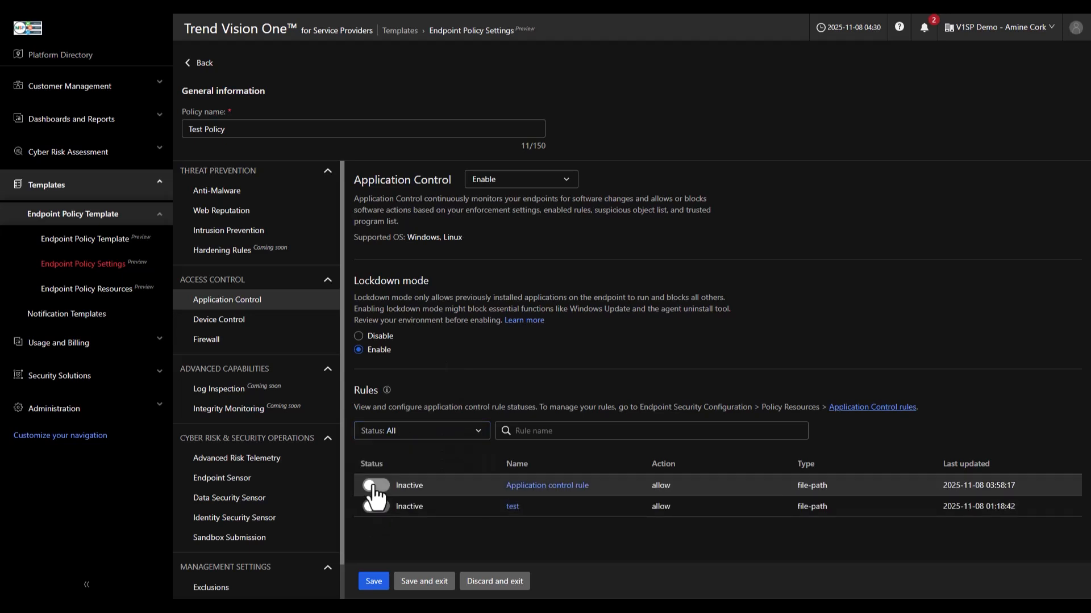
click(375, 485)
Add an allowed device in Device Control with name Name, vendor Vendor, model Model and serial number SerialNumber, and save the policy
click(267, 325)
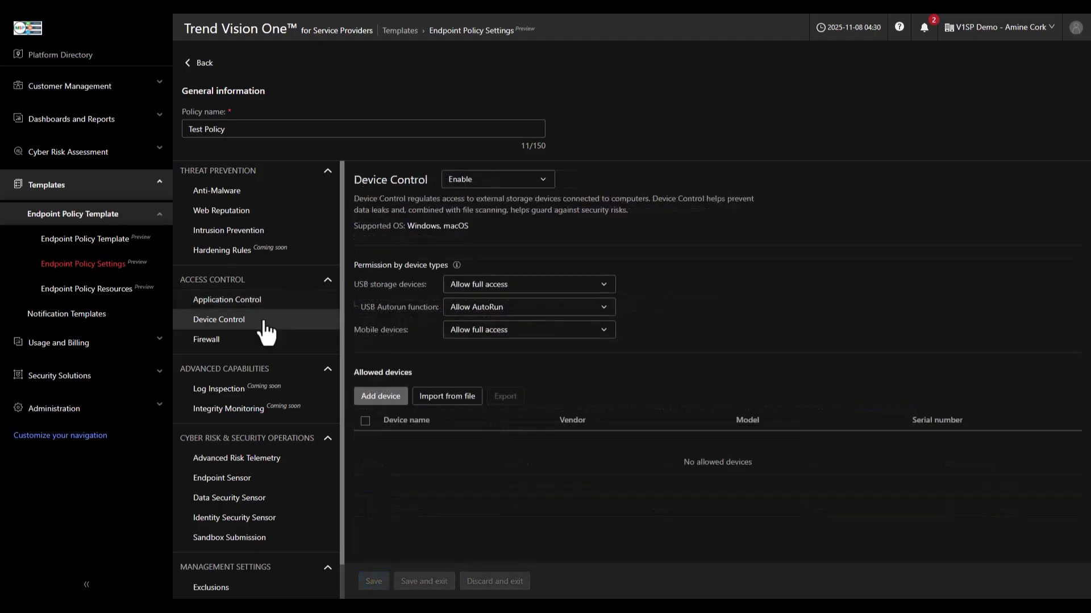
click(516, 296)
click(514, 286)
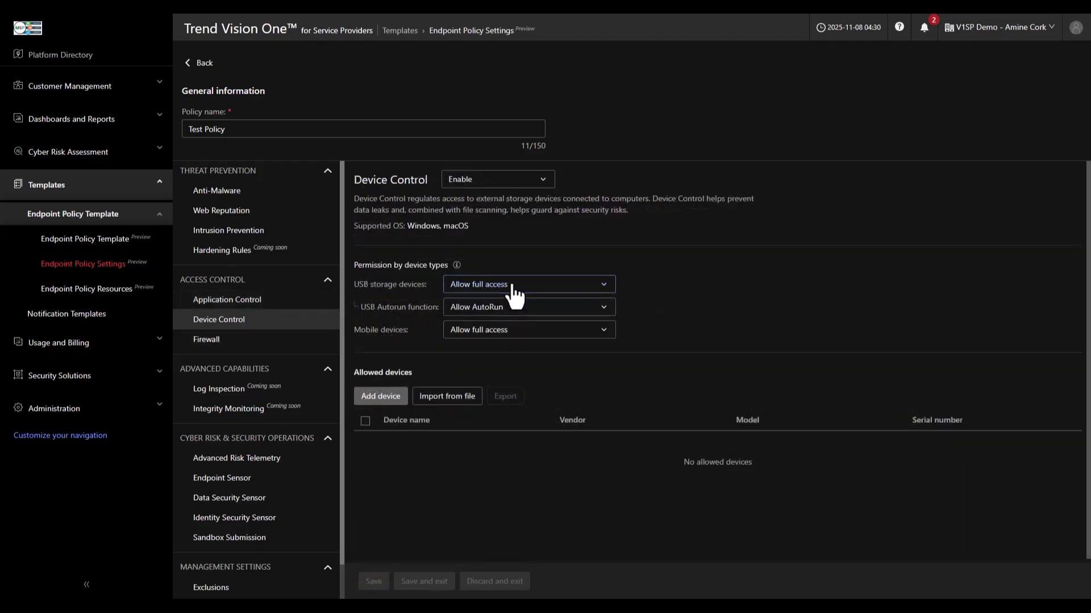
click(380, 396)
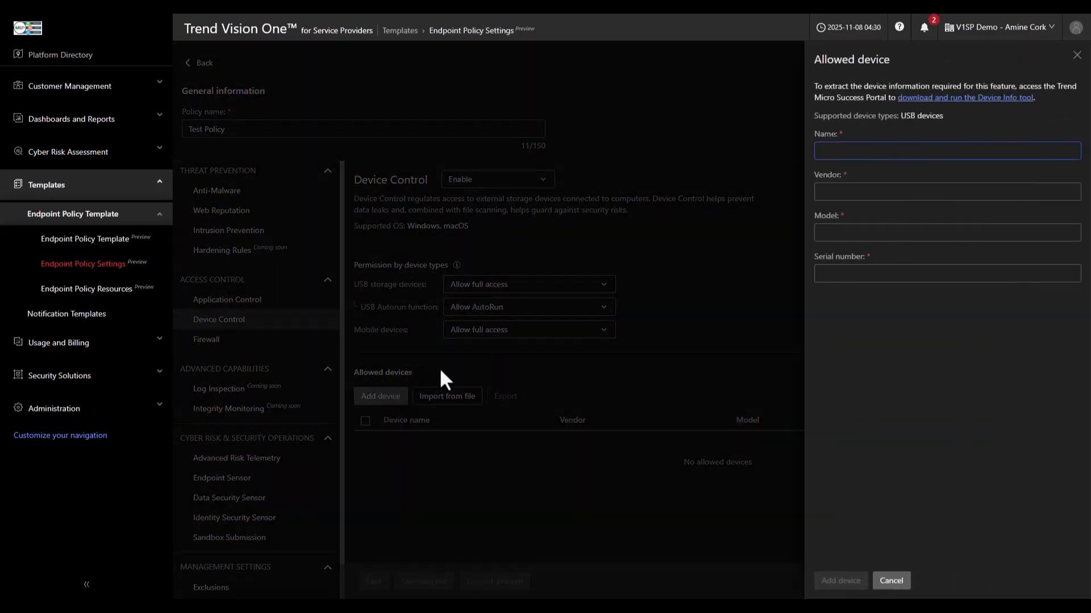
text(Name)
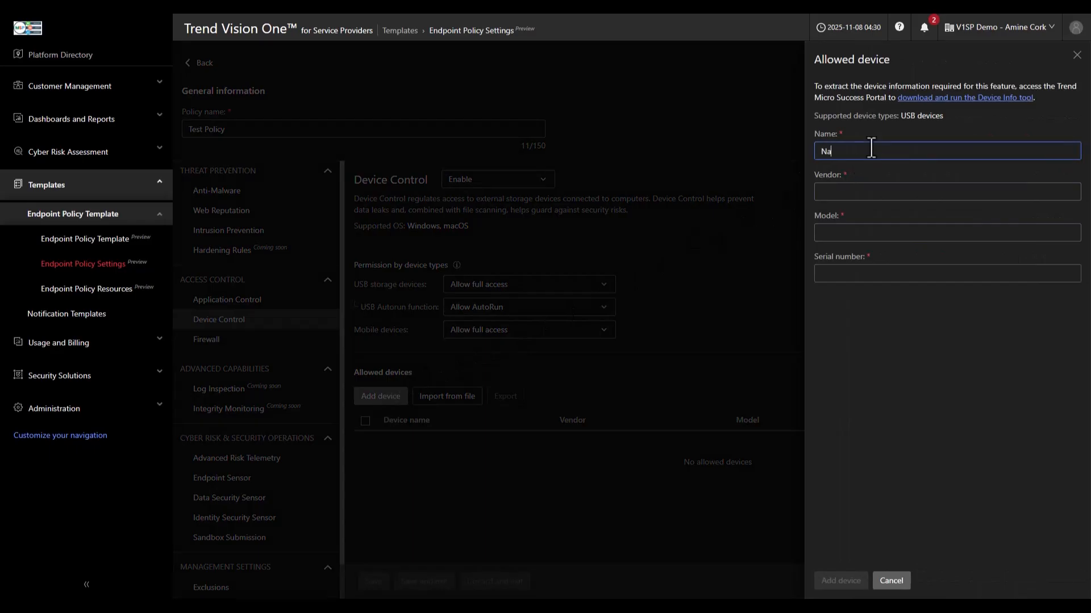
key(Tab)
text(Vendor)
key(Tab)
text(Model)
key(Tab)
text(SerialNumber)
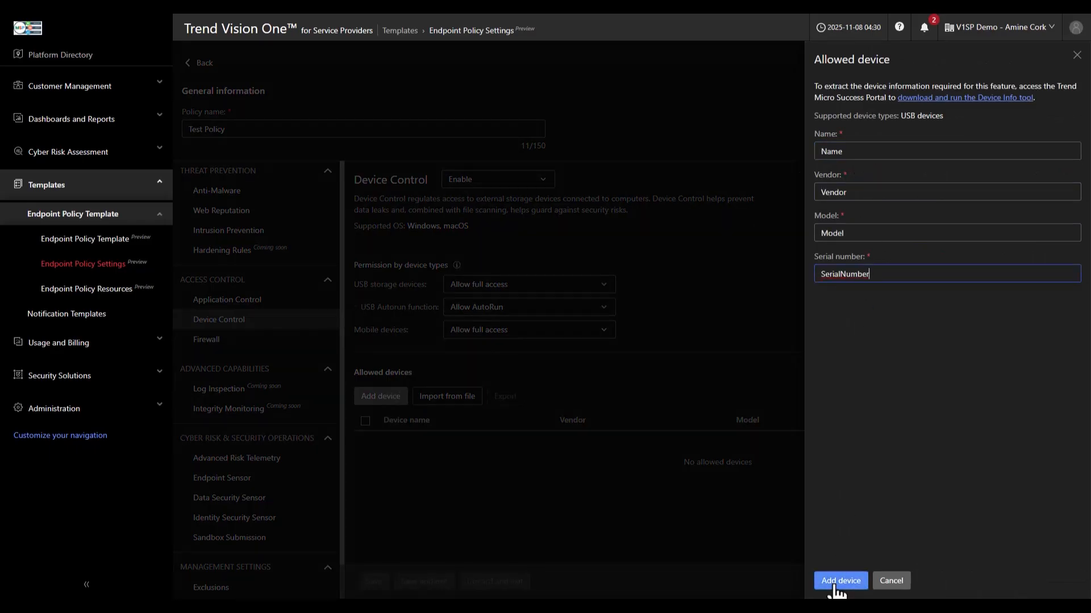
click(840, 581)
click(375, 580)
Set the Firewall security level to High so all inbound and outbound traffic is blocked
click(248, 343)
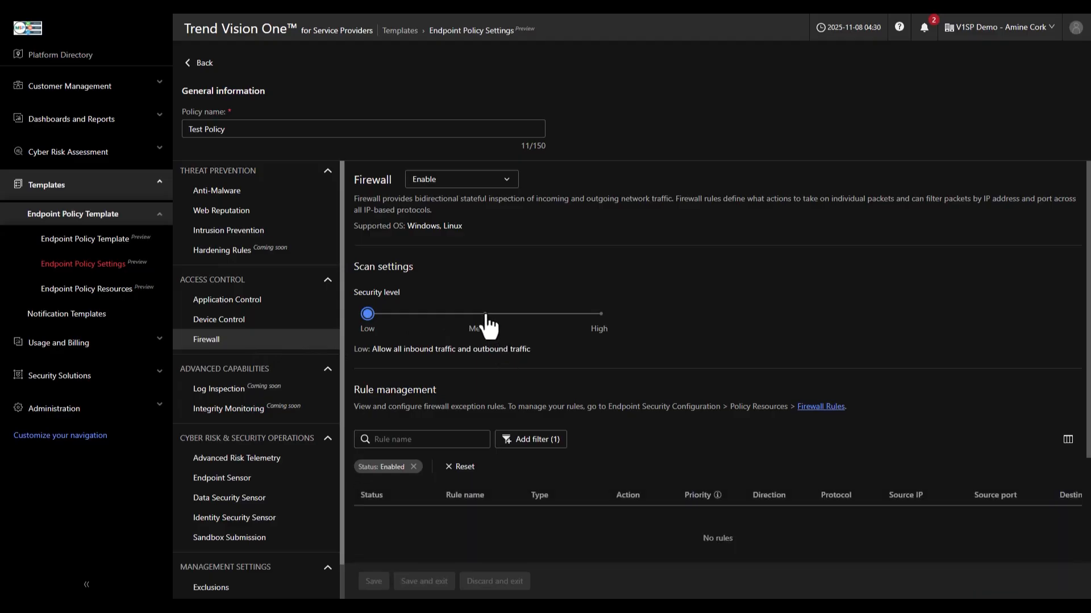
click(484, 314)
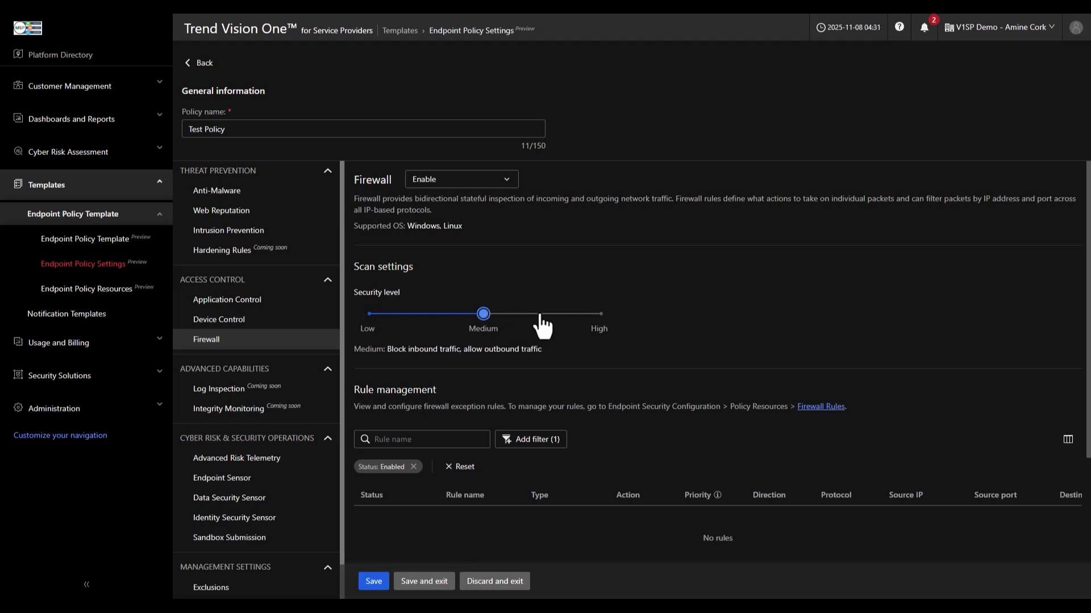
click(599, 316)
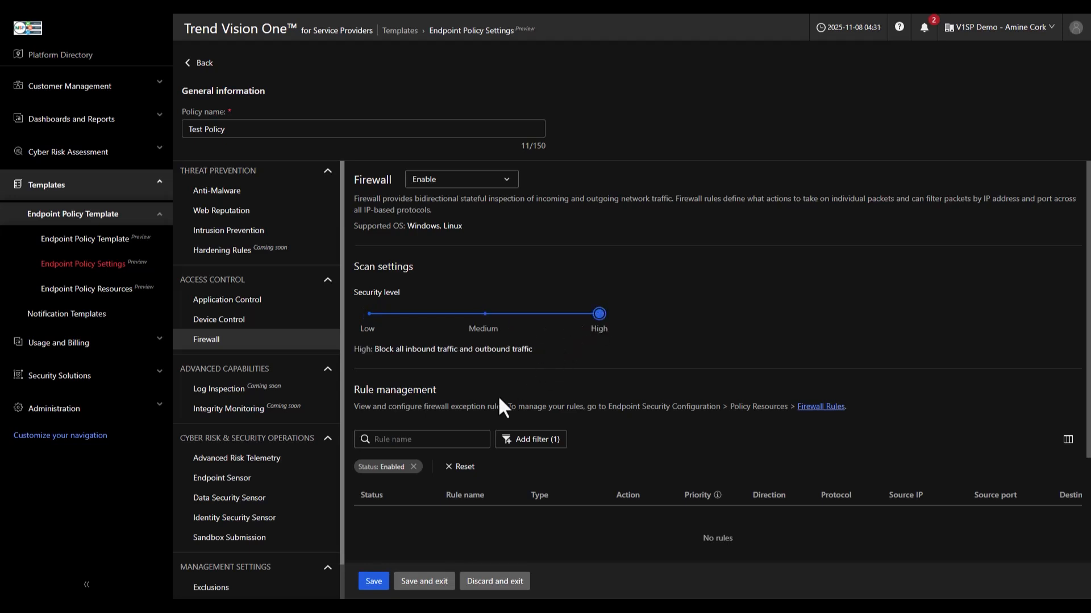
Remove the Enabled status filter from the firewall rules and enable the WINS rule
scroll(439, 449, down, 1)
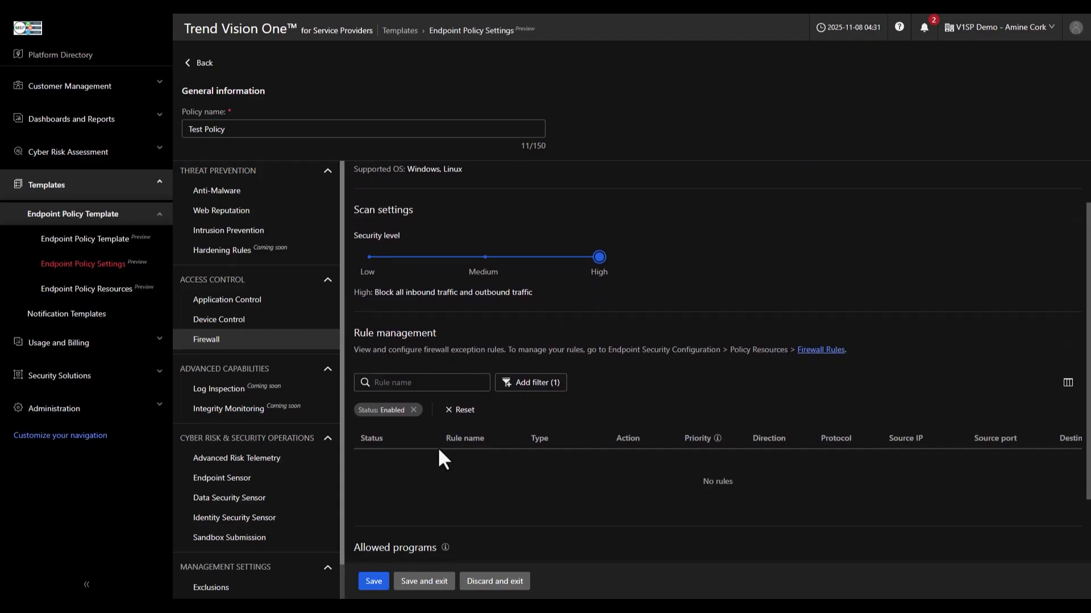
scroll(438, 450, down, 2)
click(413, 323)
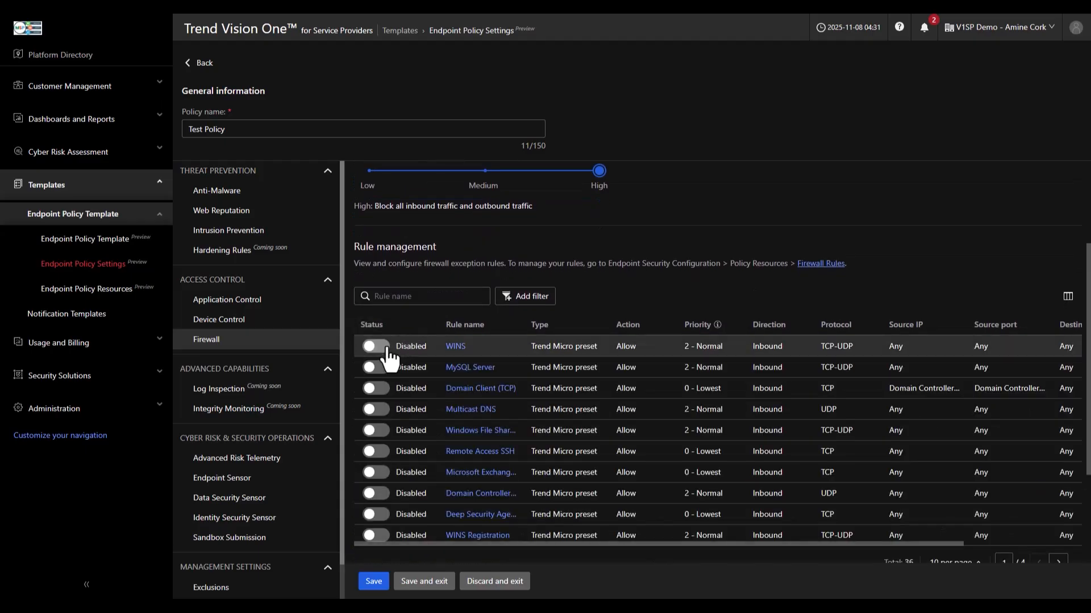
scroll(388, 357, down, 1)
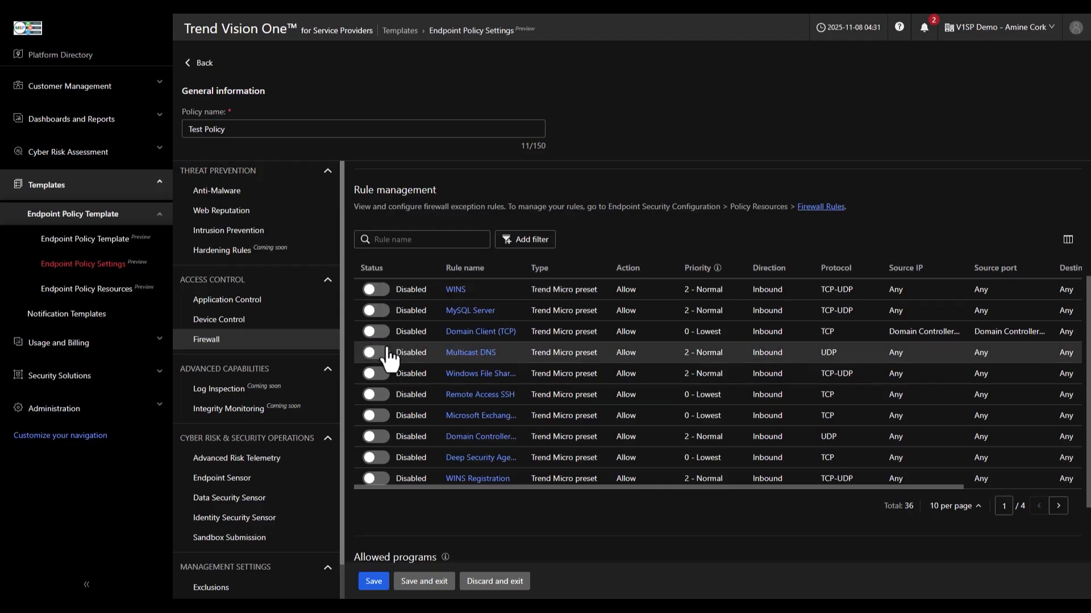
click(373, 290)
scroll(398, 334, down, 2)
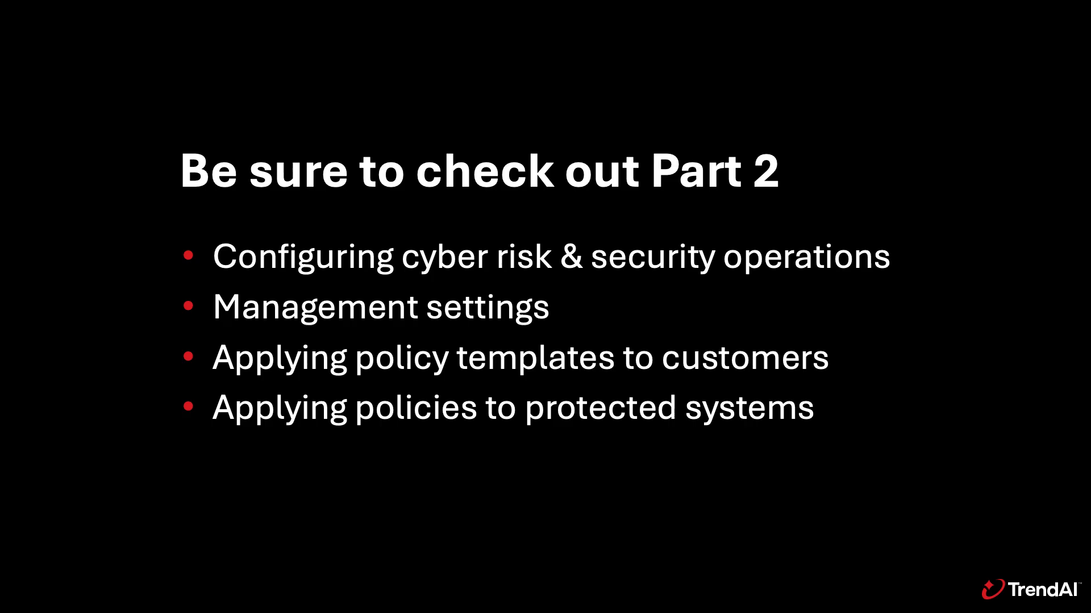